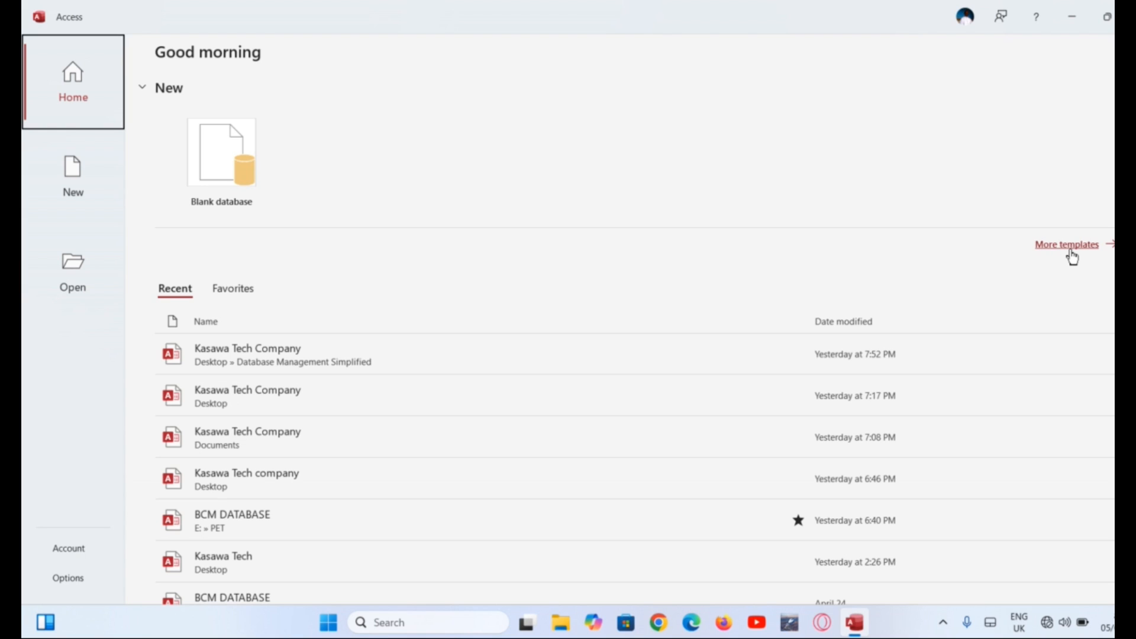
Start a new blank database and name it Kasawa Tech Company
left_click(225, 155)
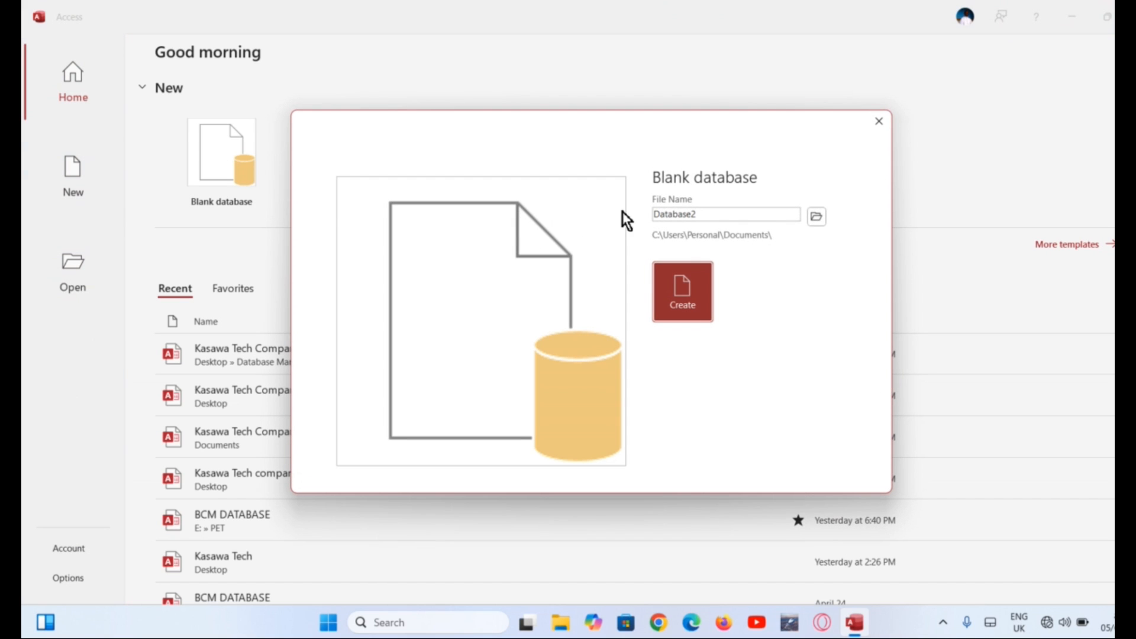
double_click(715, 217)
type("Kasawa Tech Company")
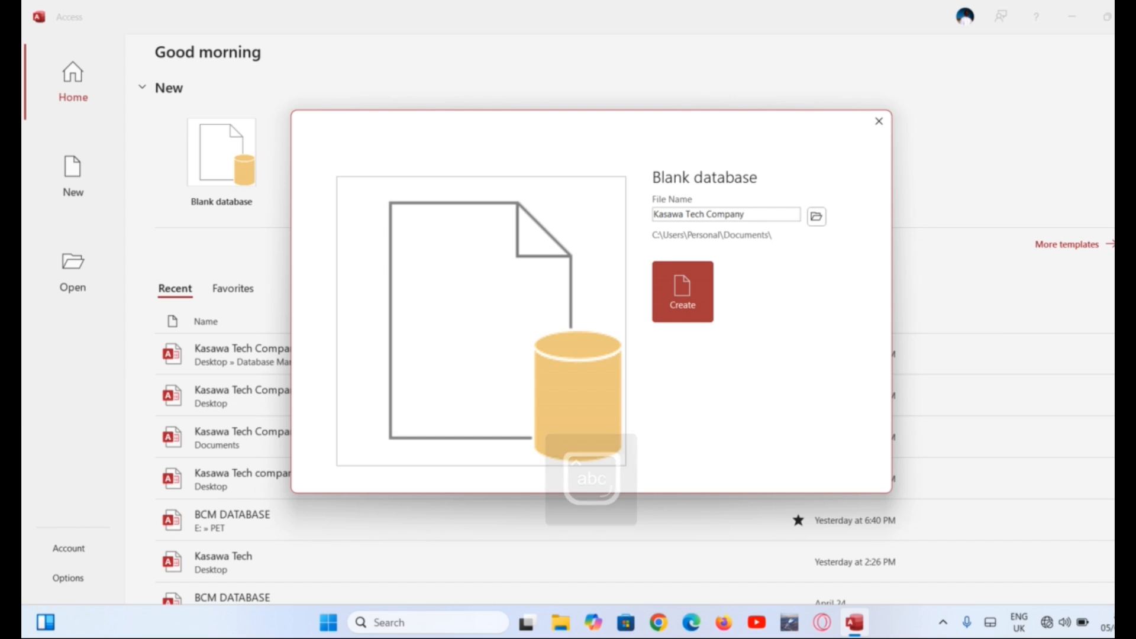
Set the save location to Desktop\Database Management Simplified and create the database
left_click(815, 216)
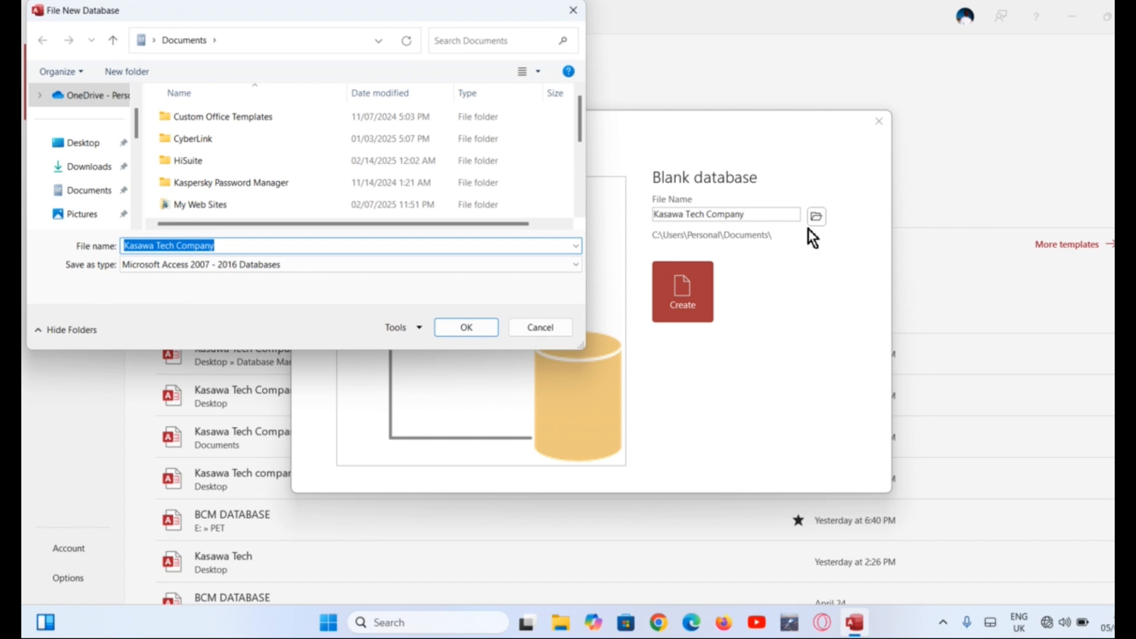
left_click(84, 148)
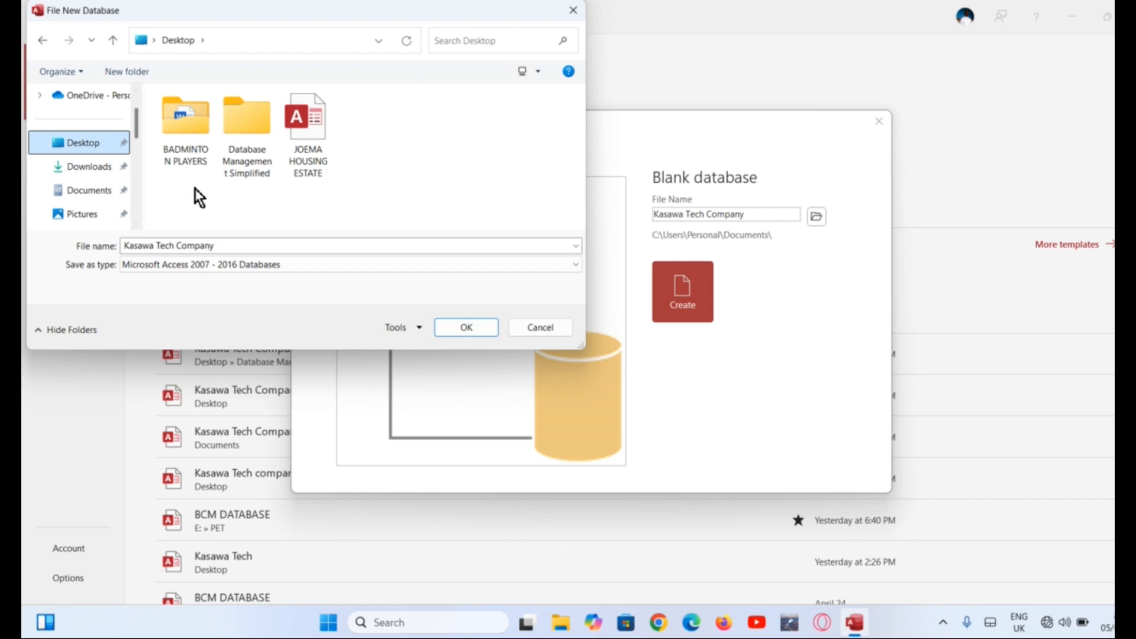
double_click(246, 140)
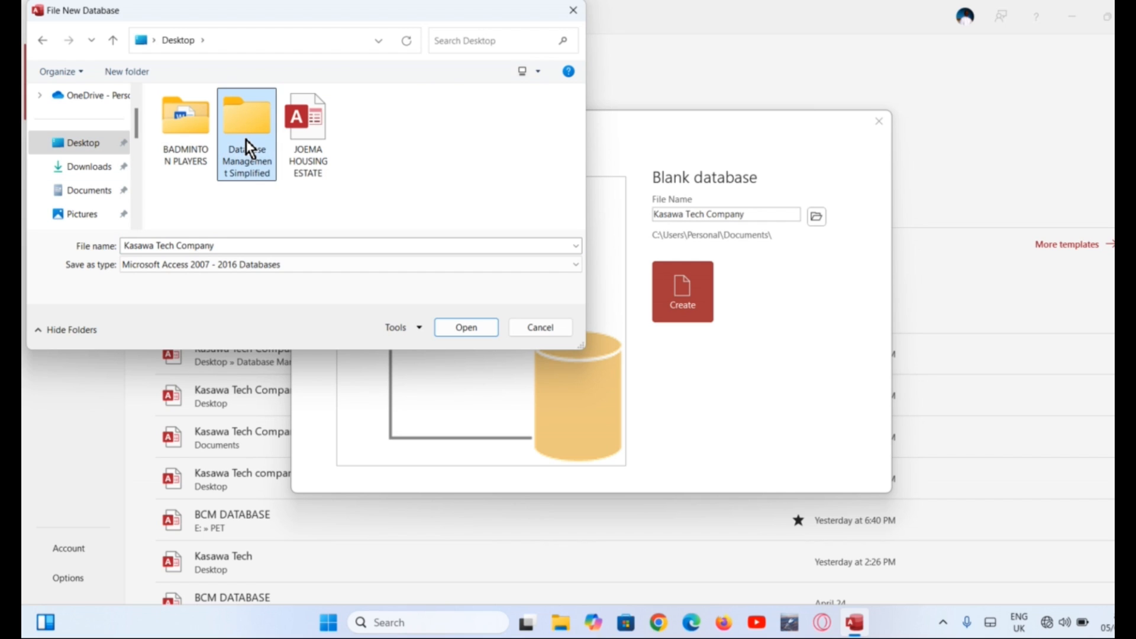
left_click(463, 326)
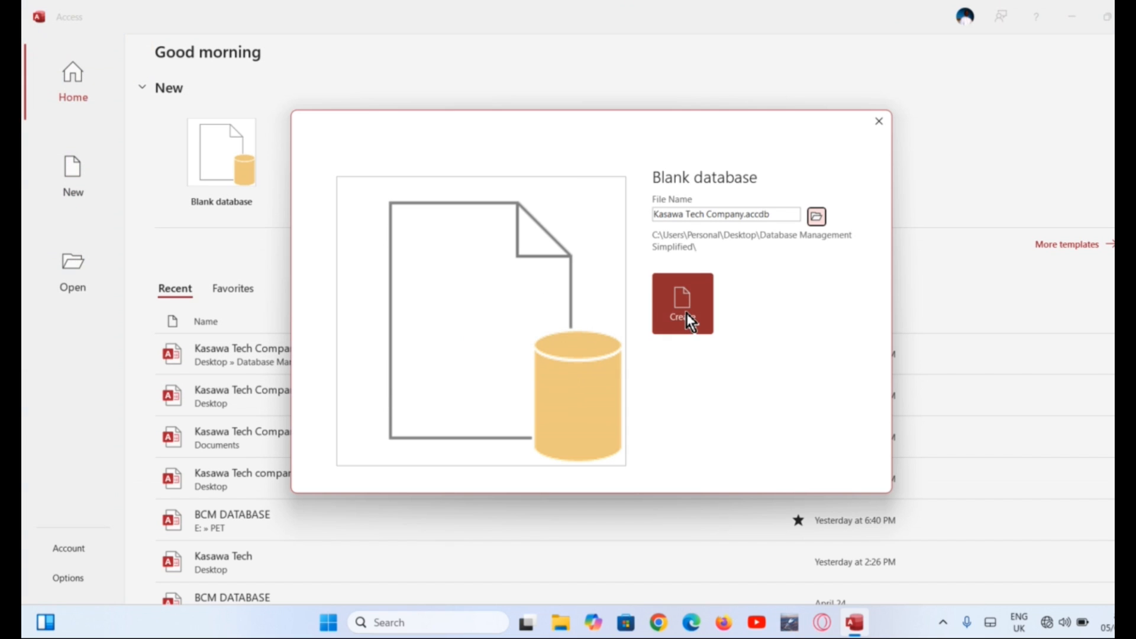
left_click(687, 314)
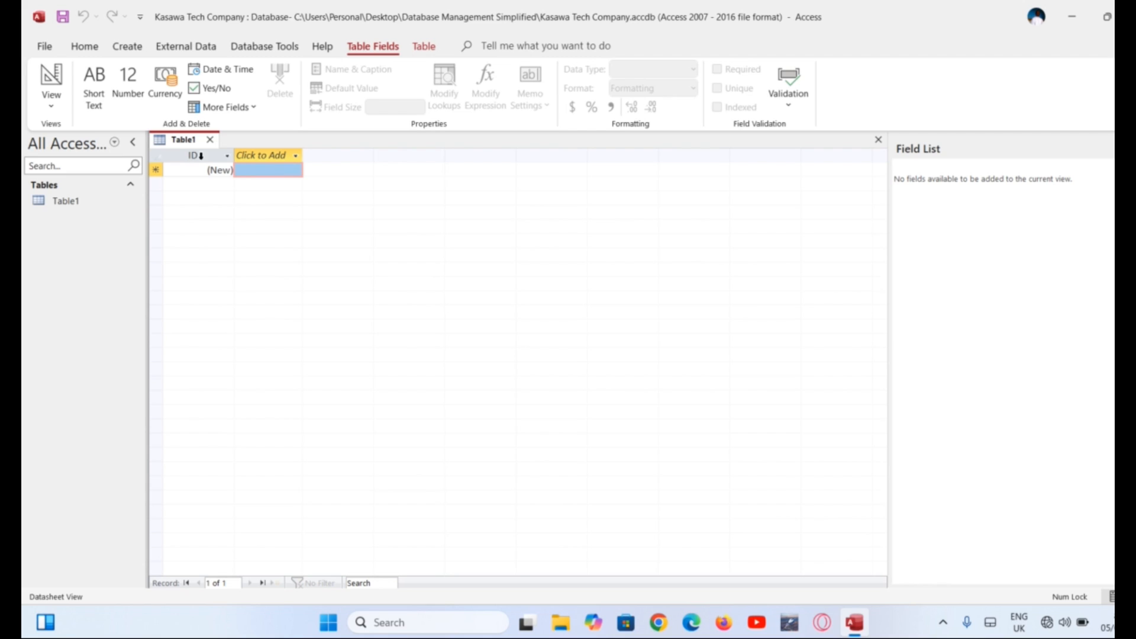
Rename Table1's ID field to customer ID
double_click(201, 156)
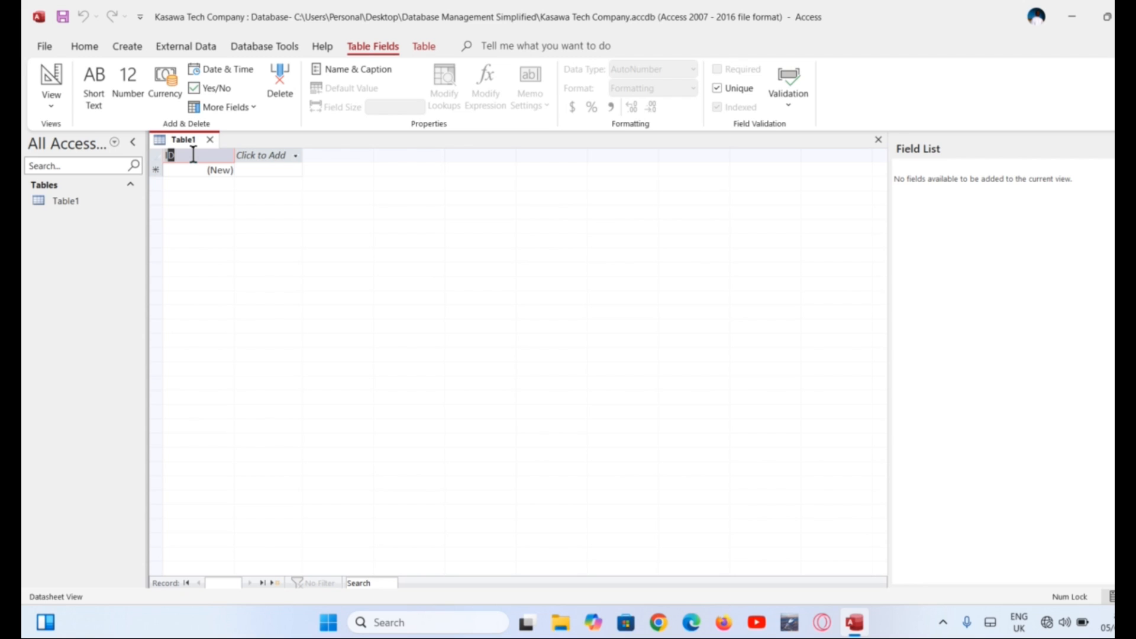
type("customer")
key("Caps_Lock")
type("I")
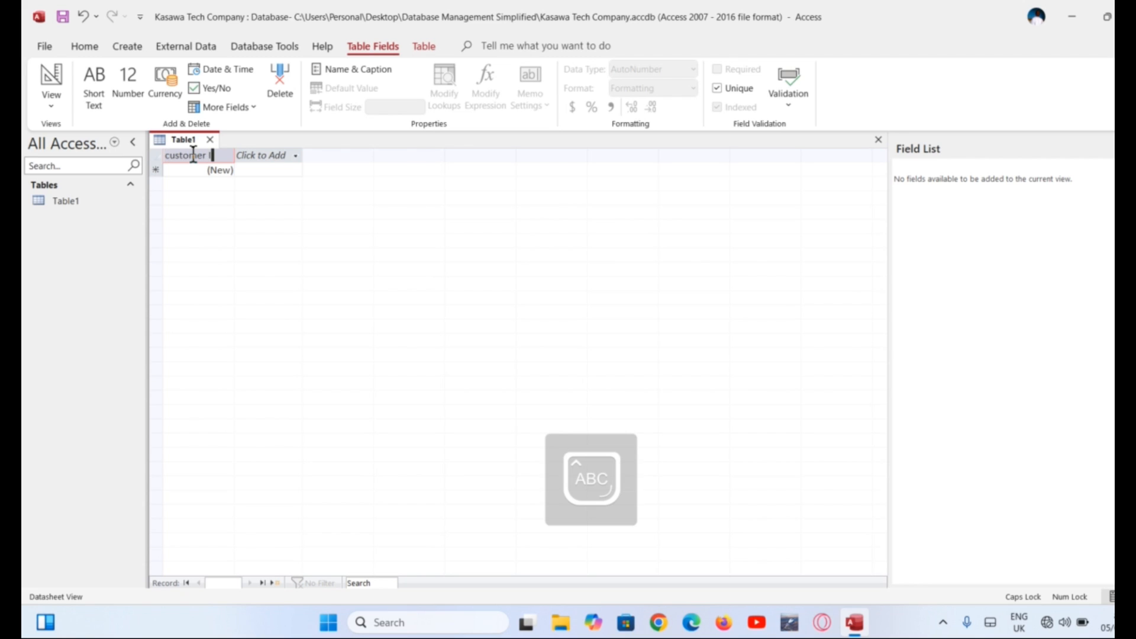
type("D")
key("Caps_Lock")
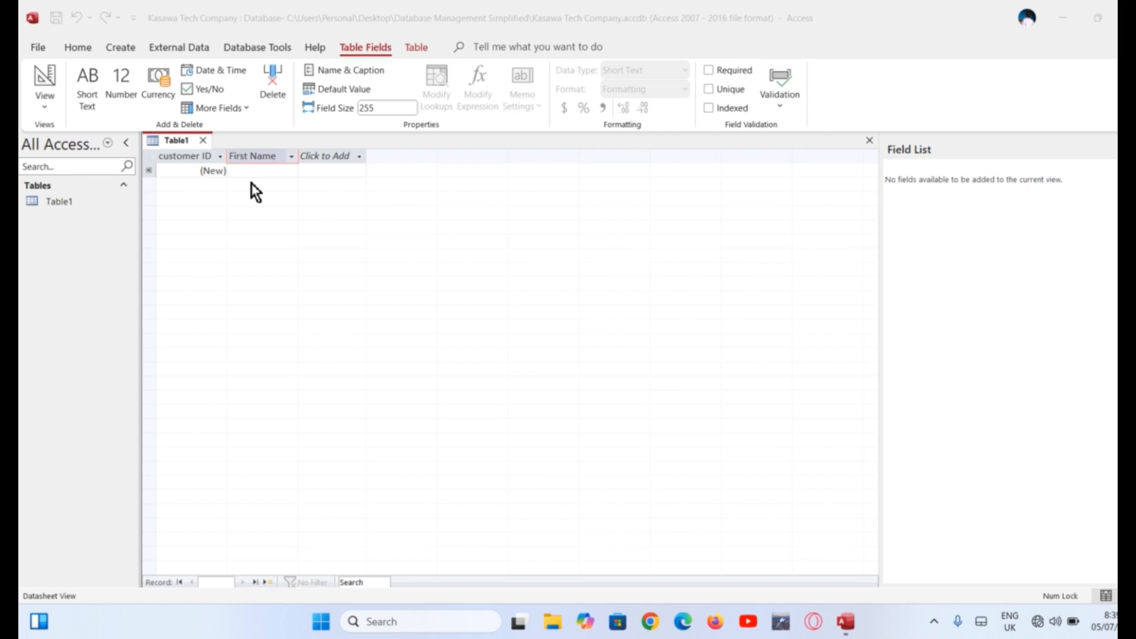
Add a First Name field after customer ID
left_click(270, 155)
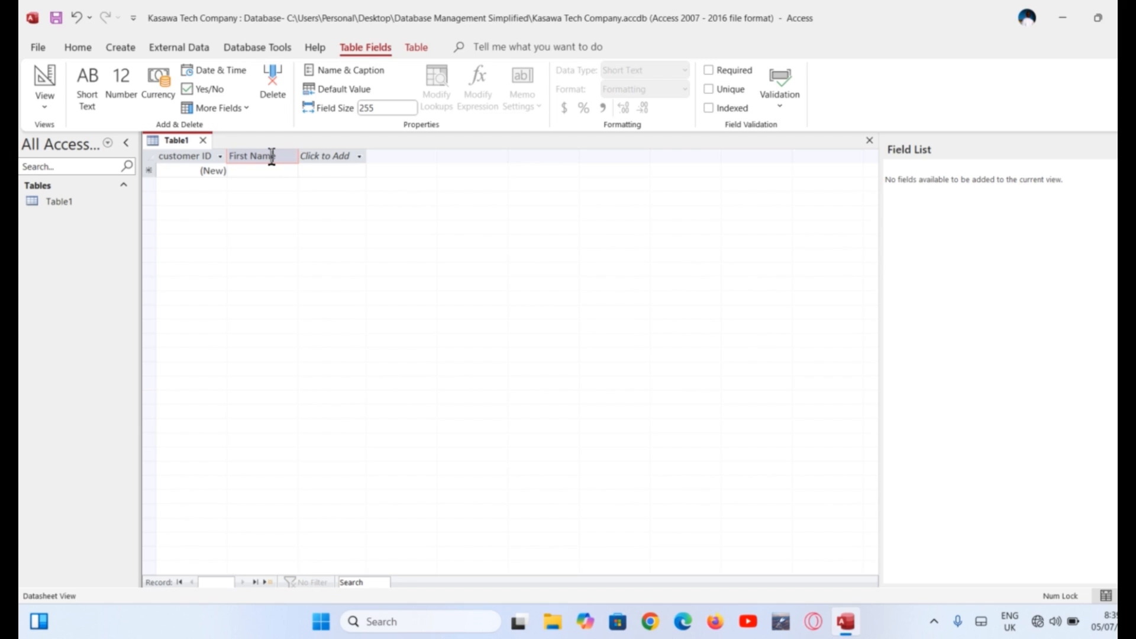
left_click(282, 157)
key("Return")
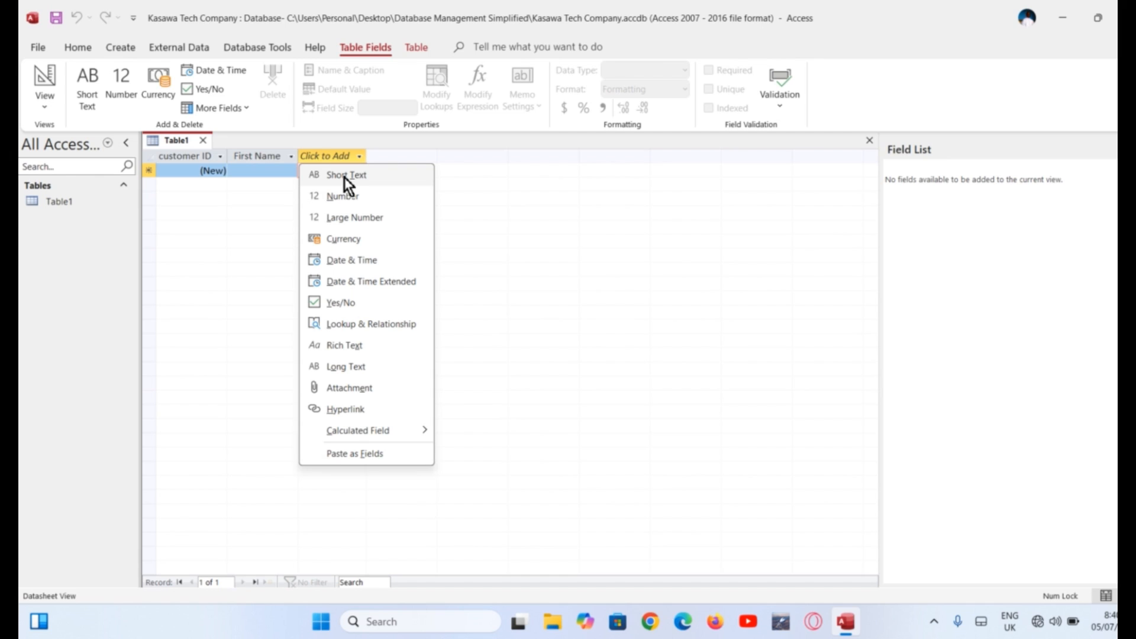
Add Short Text fields named Last Name and Email Address
left_click(346, 177)
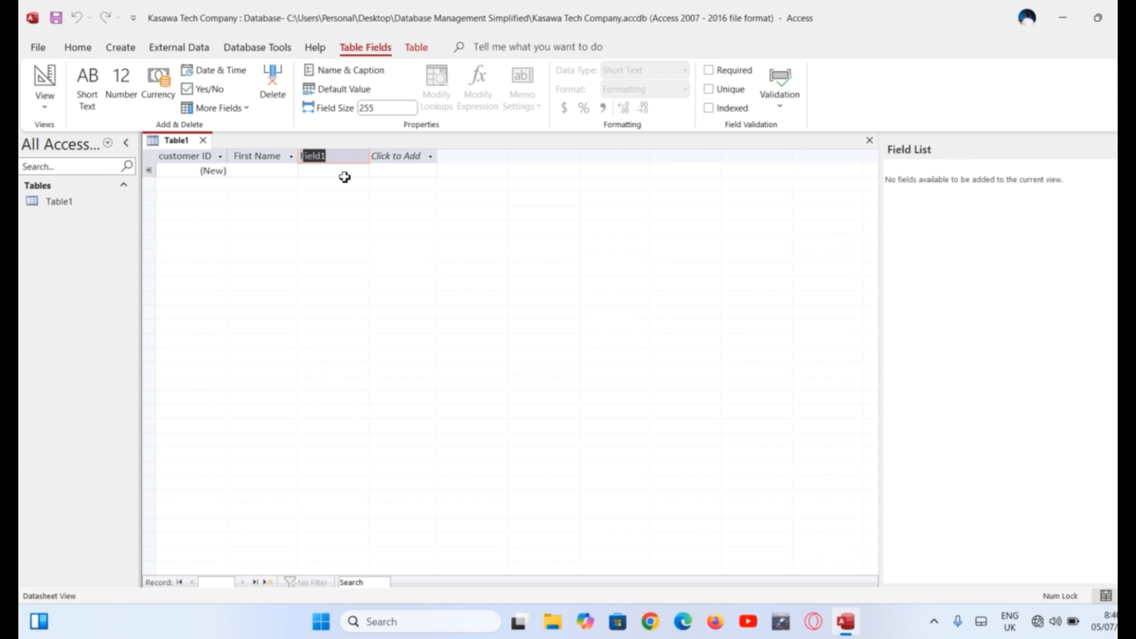
type("Last")
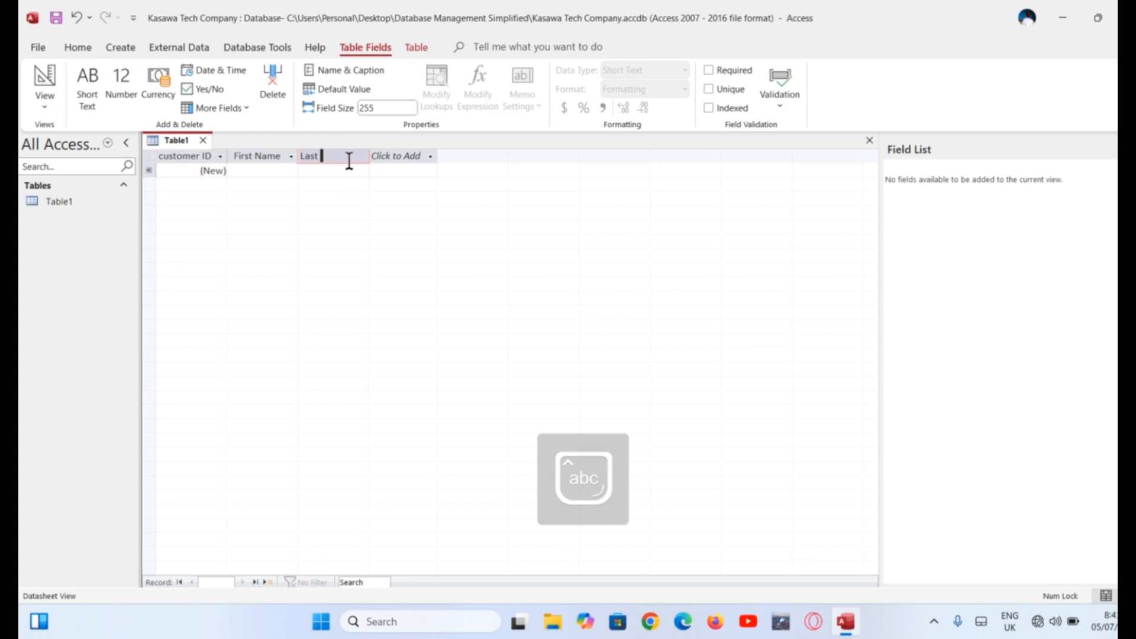
key("Caps_Lock")
type("N")
key("Caps_Lock")
type("ame")
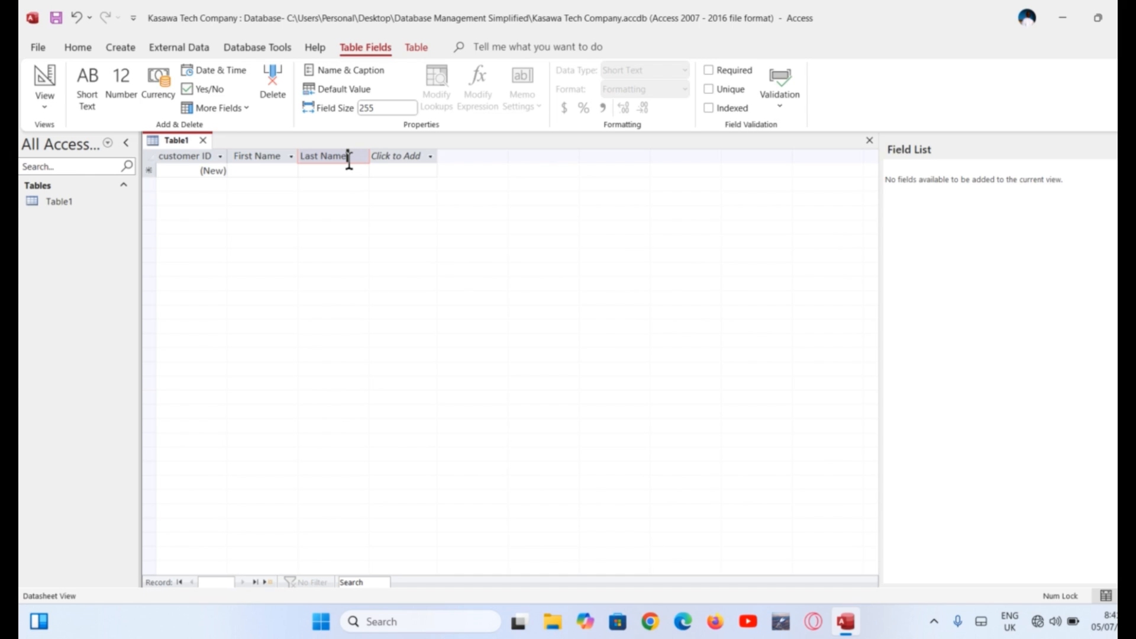
key("Return")
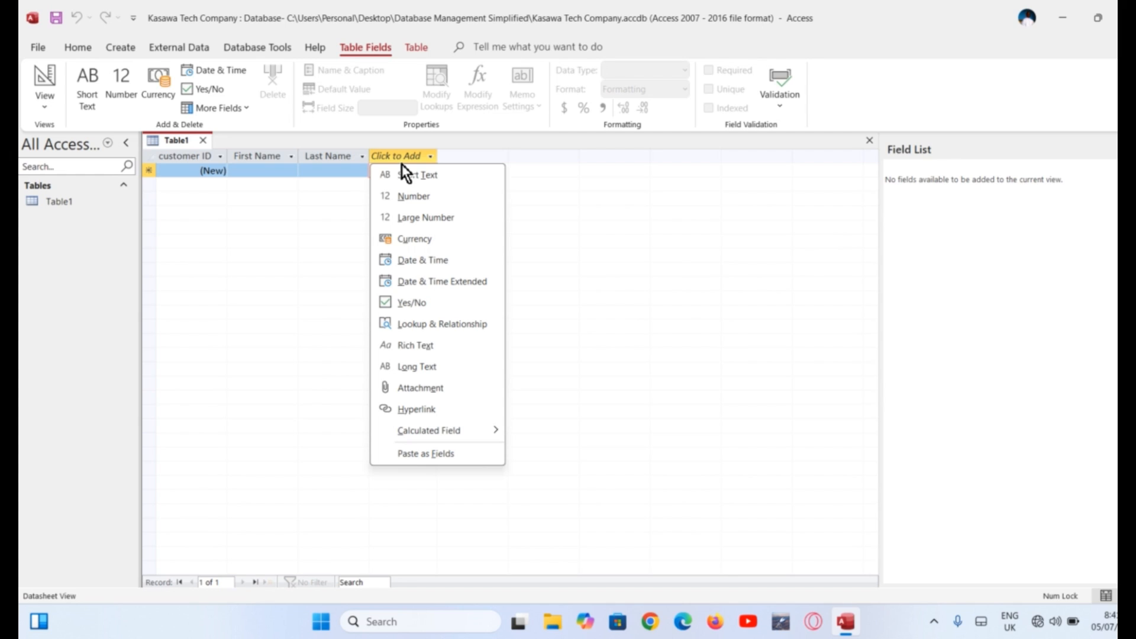
left_click(438, 178)
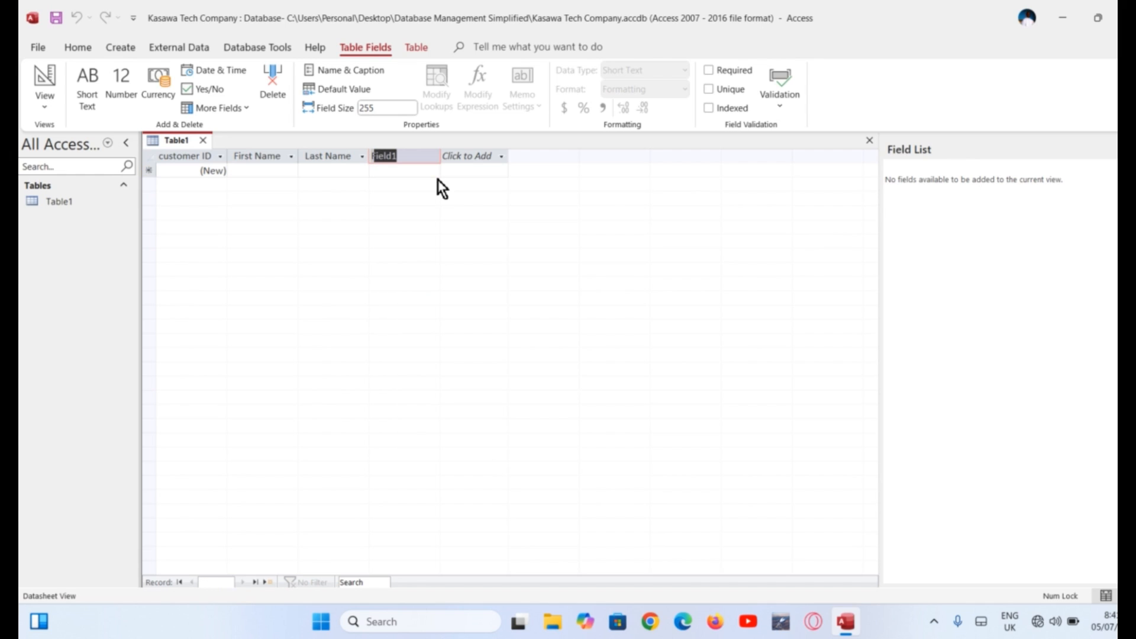
type("E")
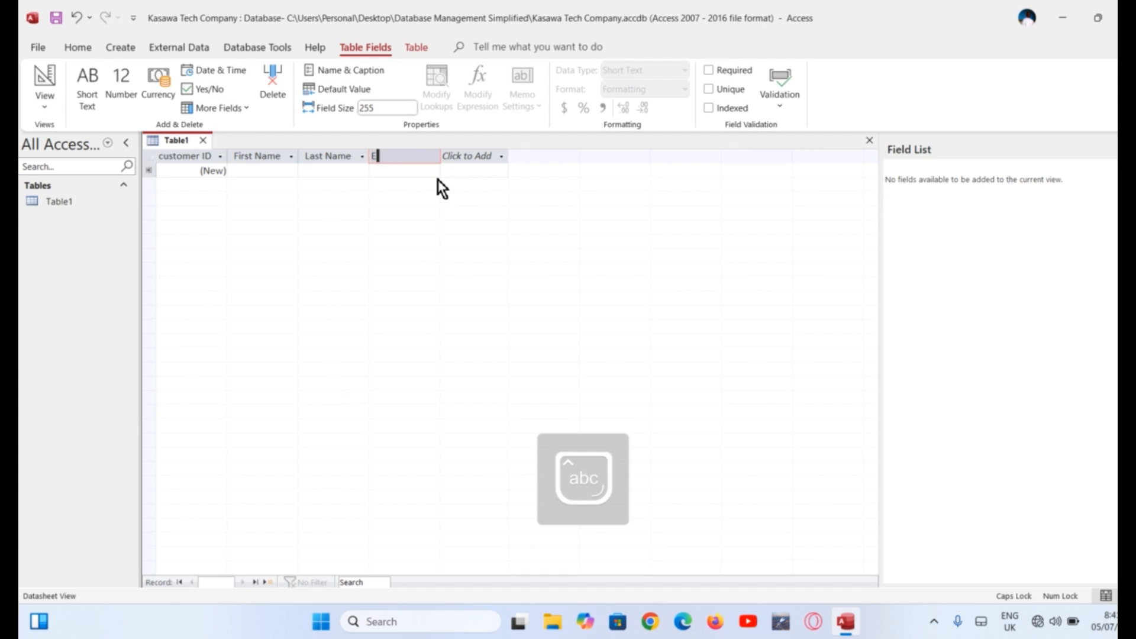
type("mail Address")
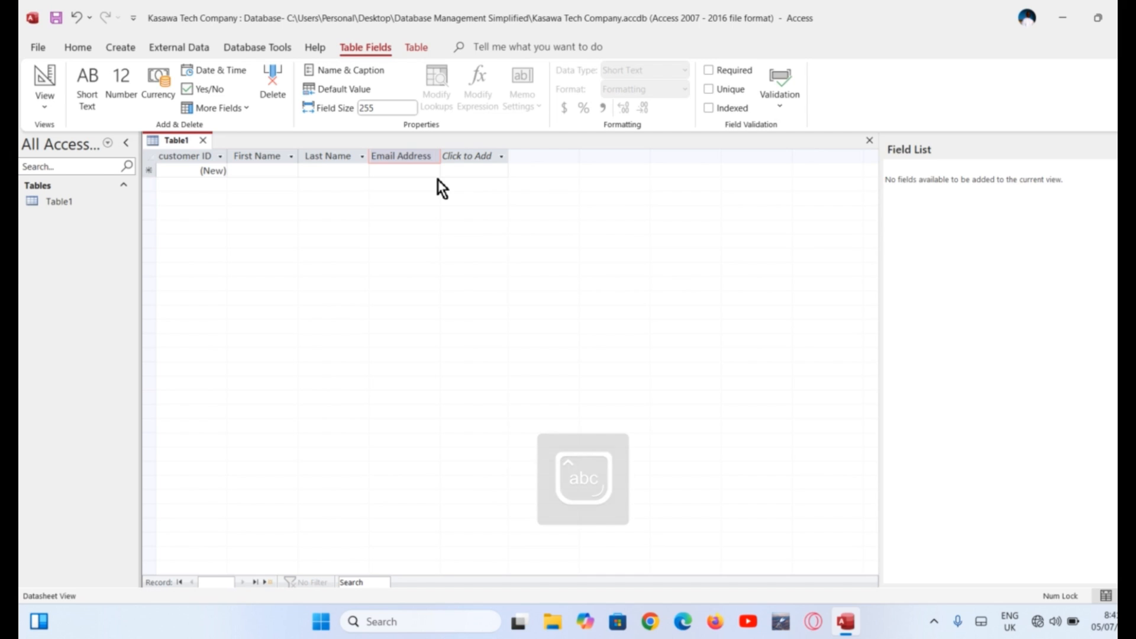
key("Return")
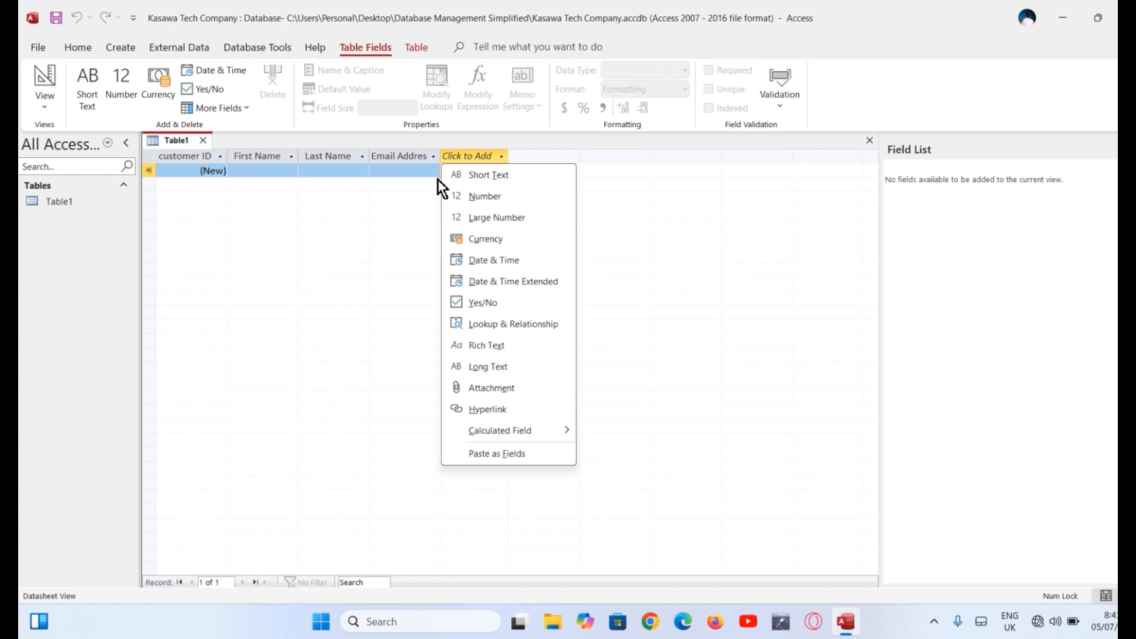
Add Short Text fields named Phone and Address
left_click(496, 177)
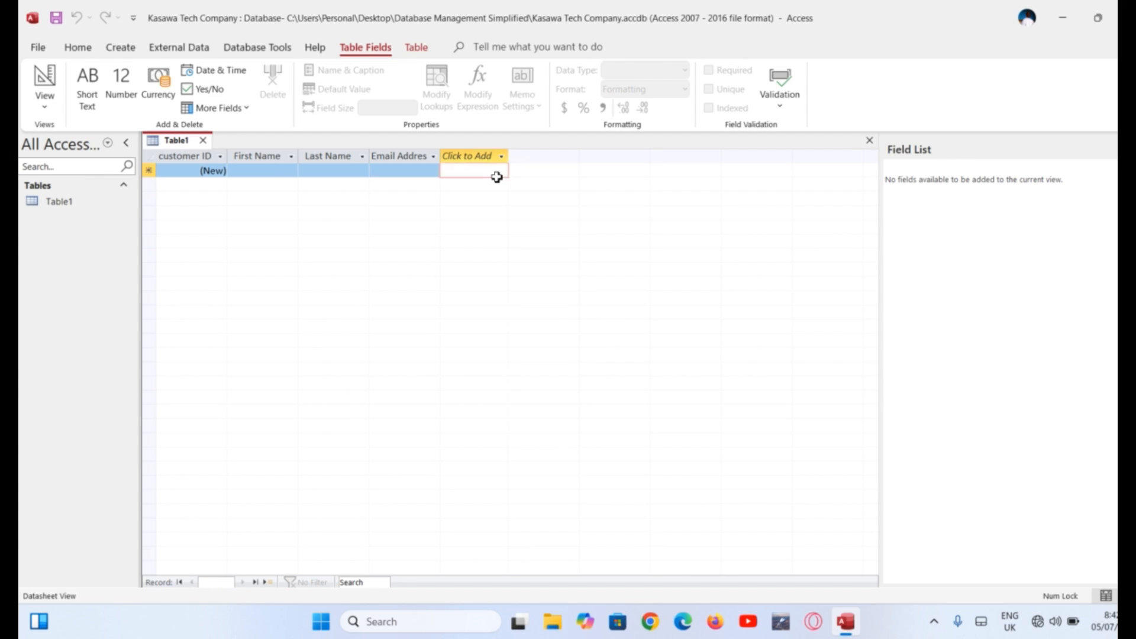
key("Caps_Lock")
type("P")
key("Caps_Lock")
type("hone")
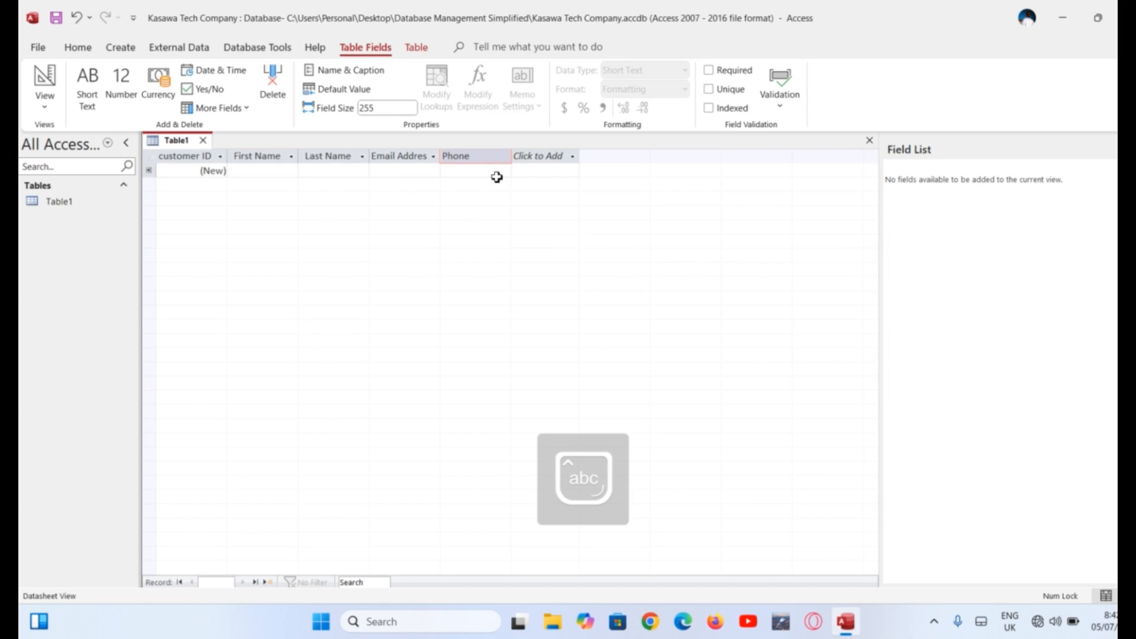
key("Return")
left_click(565, 182)
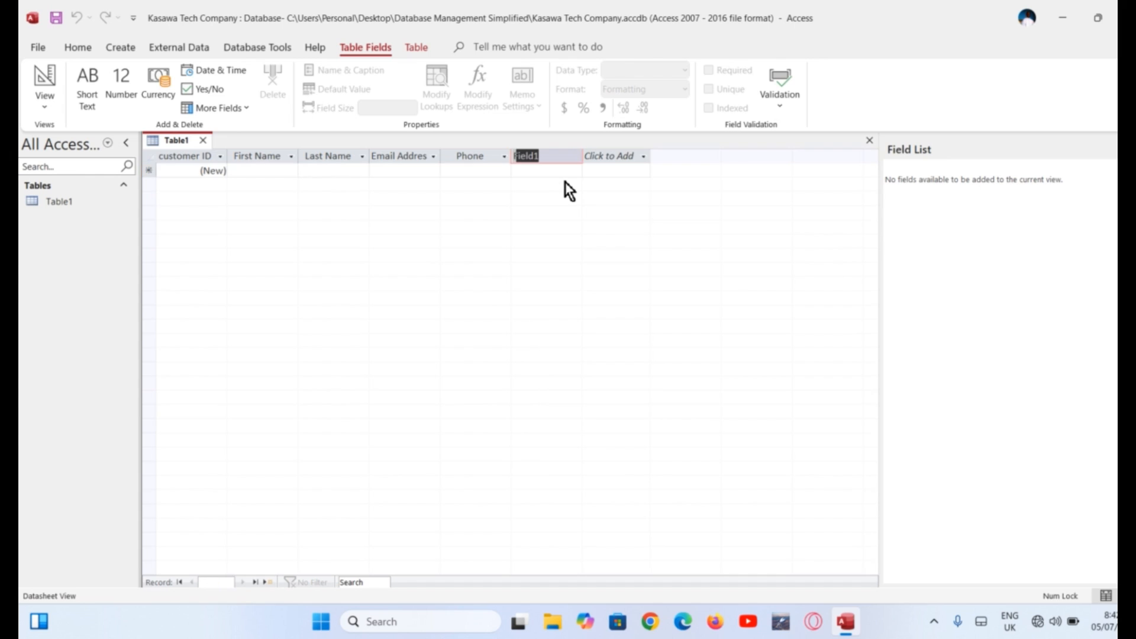
key("Caps_Lock")
type("A")
key("Caps_Lock")
type("ddre")
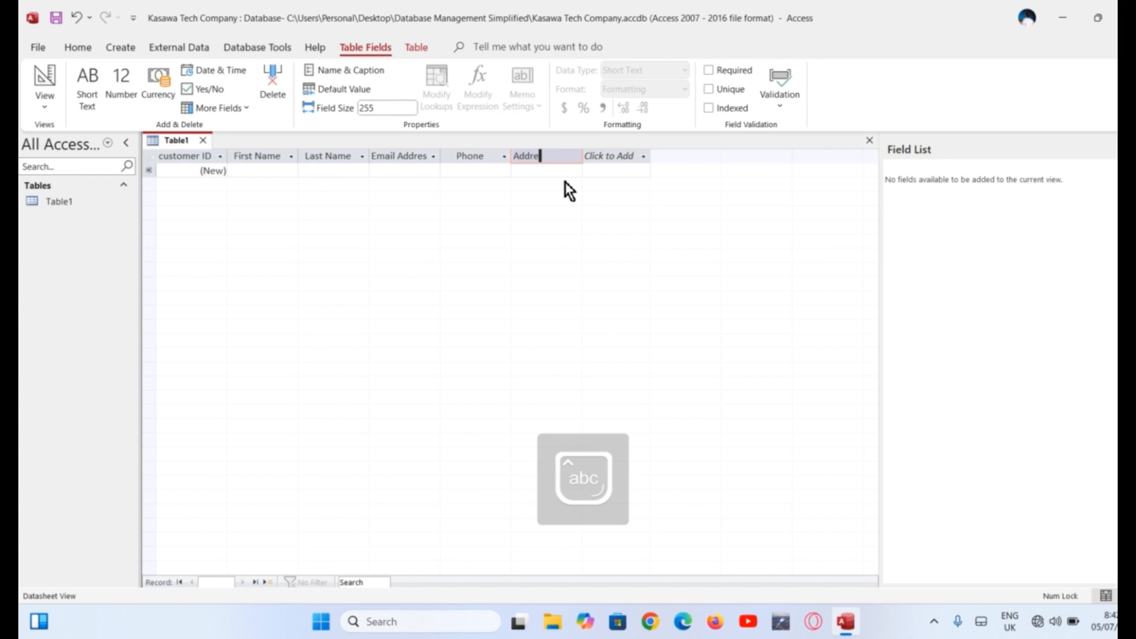
type("ss")
key("Return")
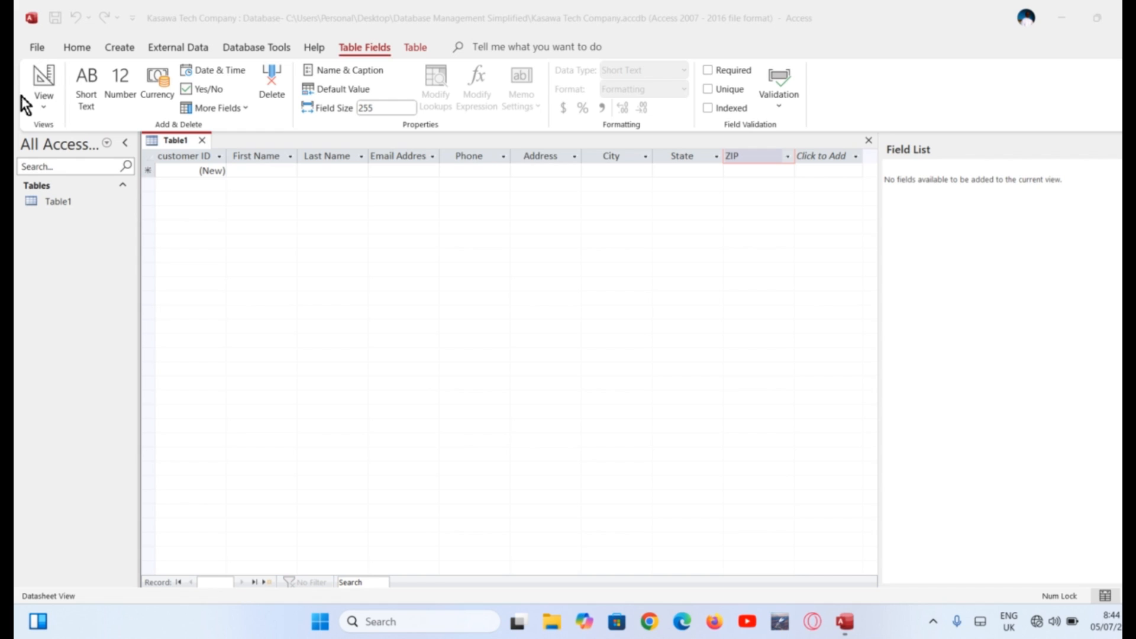
left_click(43, 106)
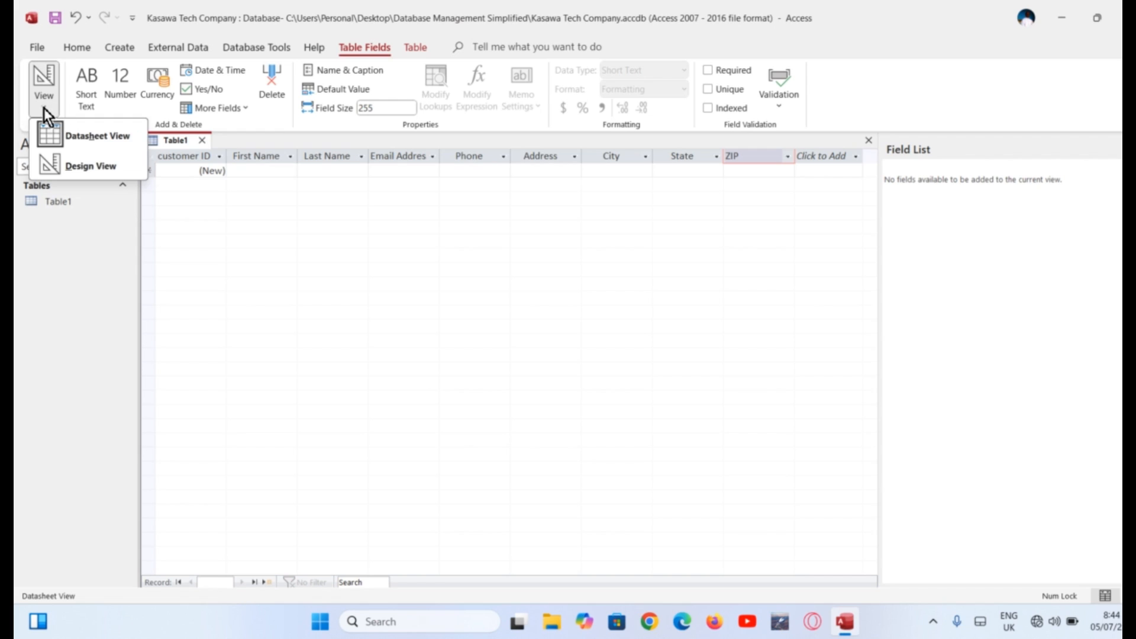
Switch to Design View, saving the table under the name Customers
left_click(87, 166)
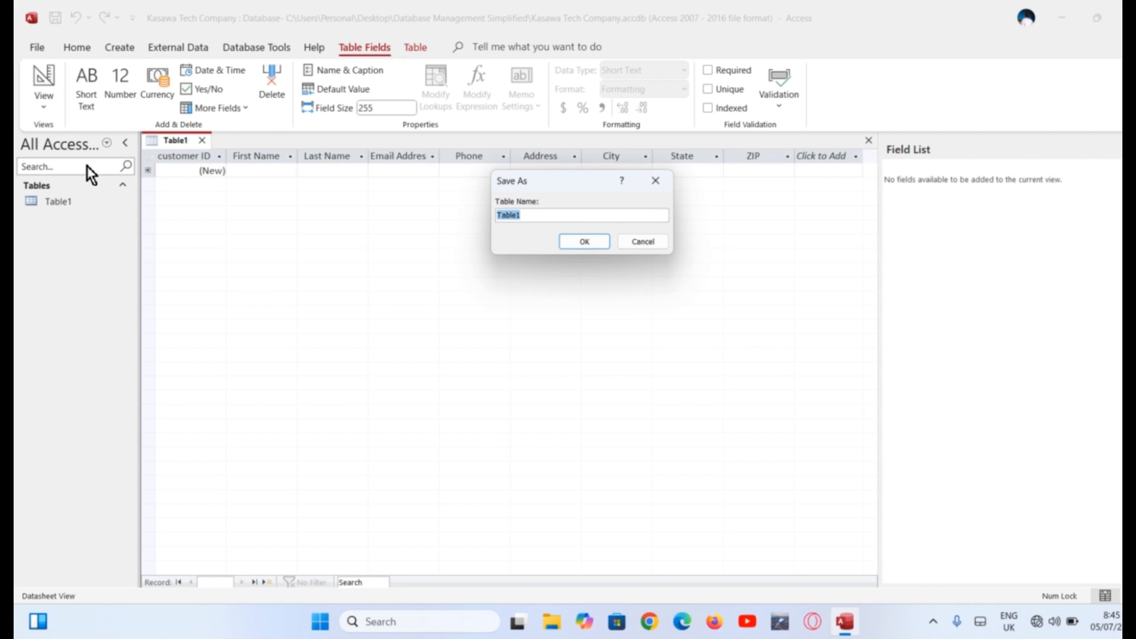
type("Cust")
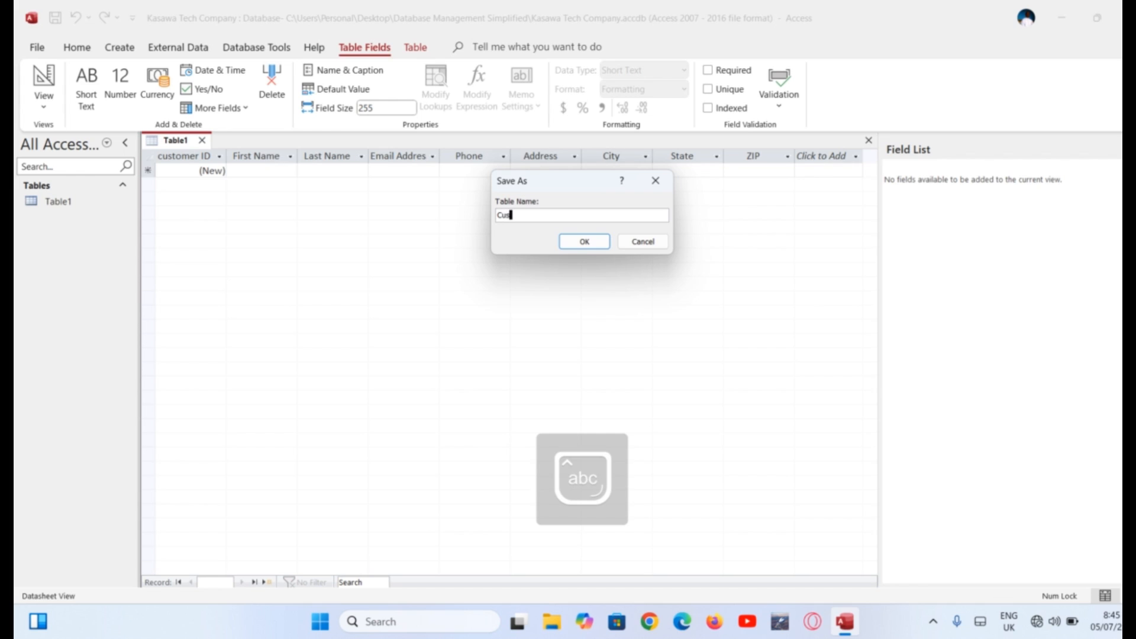
type("omers")
left_click(582, 241)
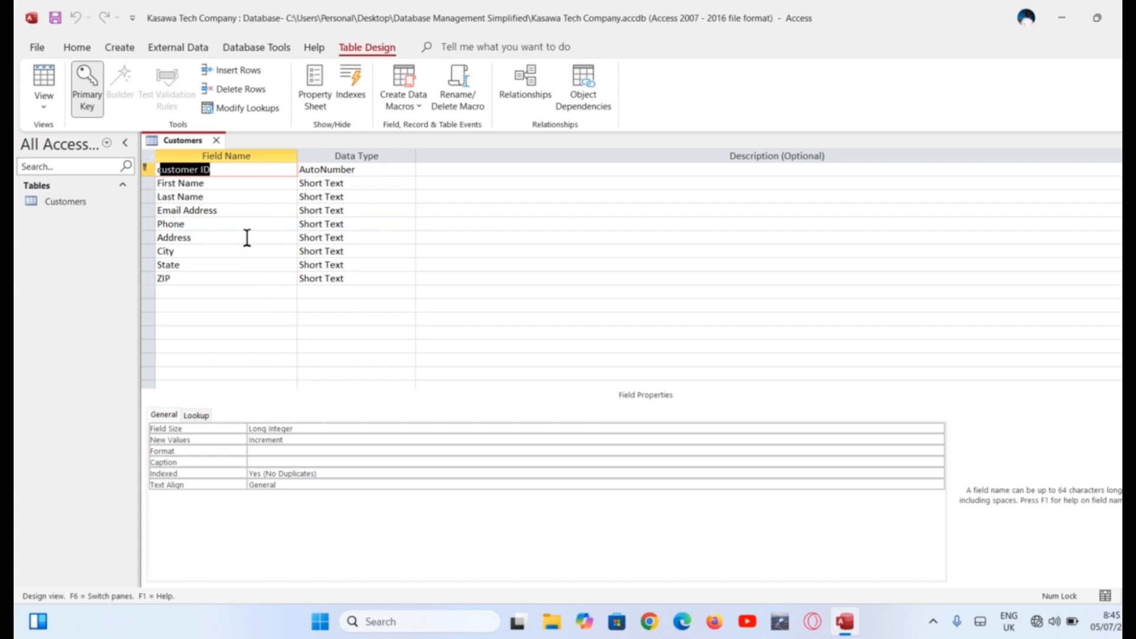
Change the ZIP field's data type to Number and save the Customers design
left_click(362, 279)
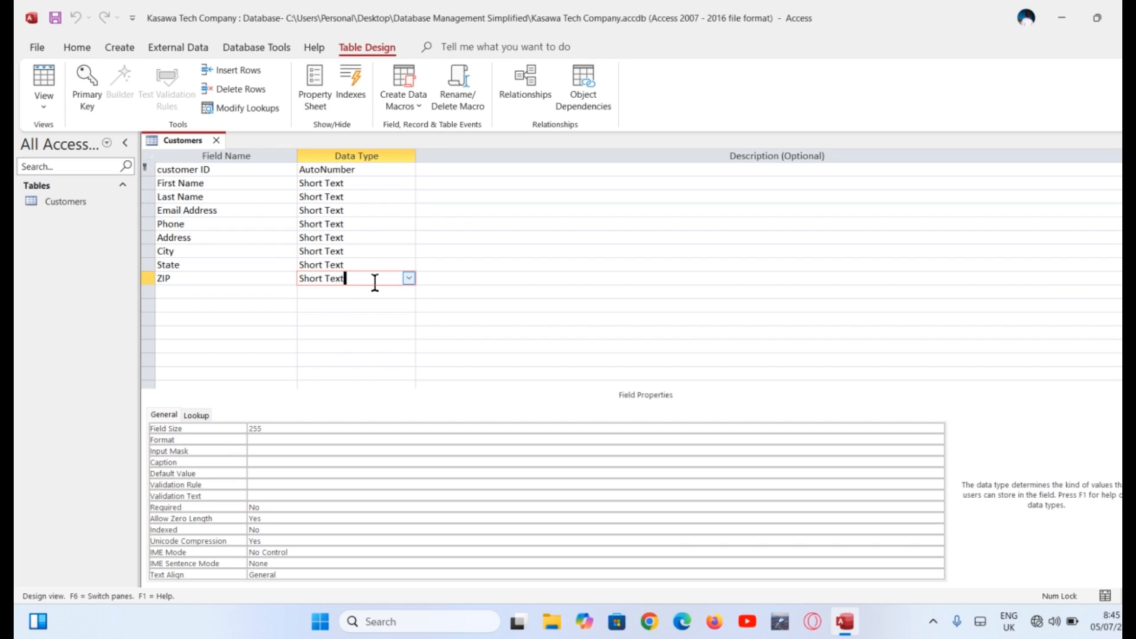
left_click(408, 278)
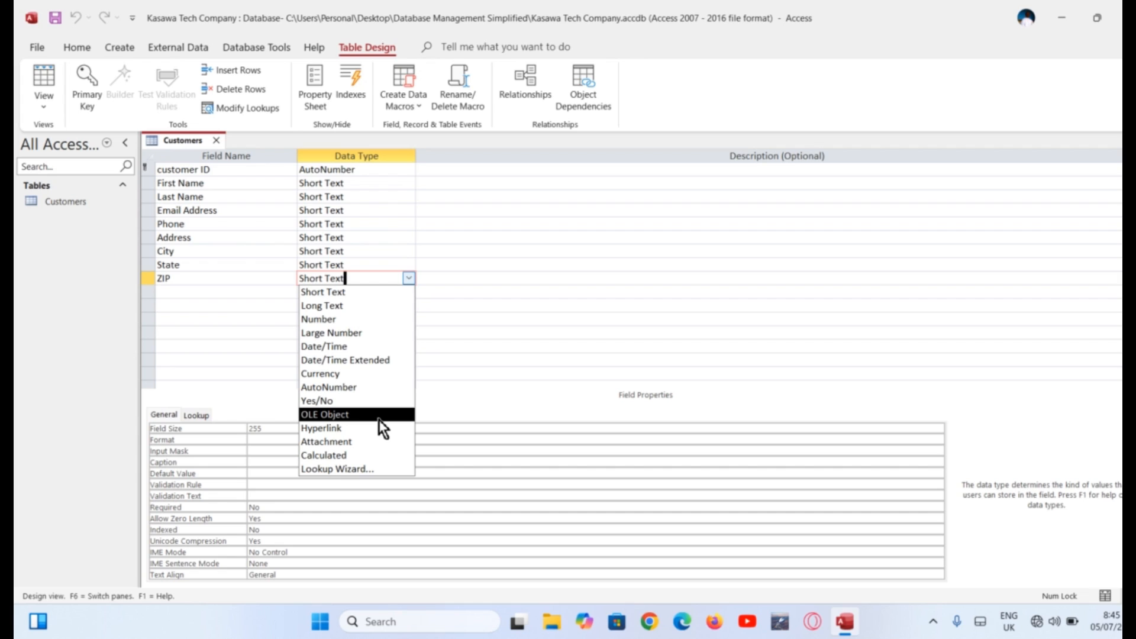
left_click(372, 320)
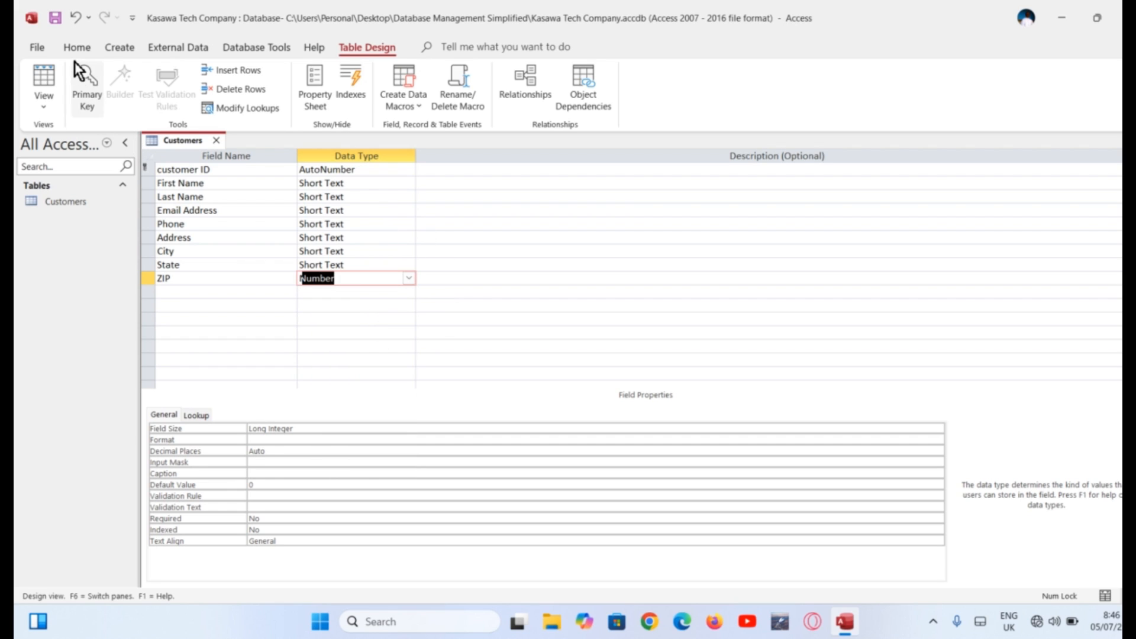
left_click(55, 19)
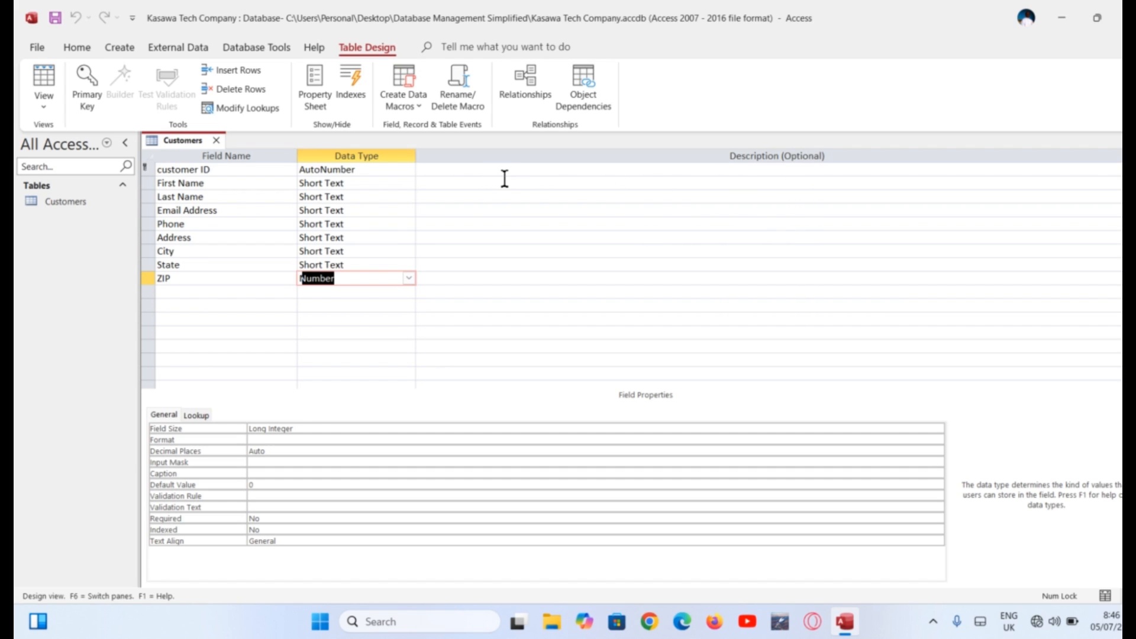
left_click(495, 215)
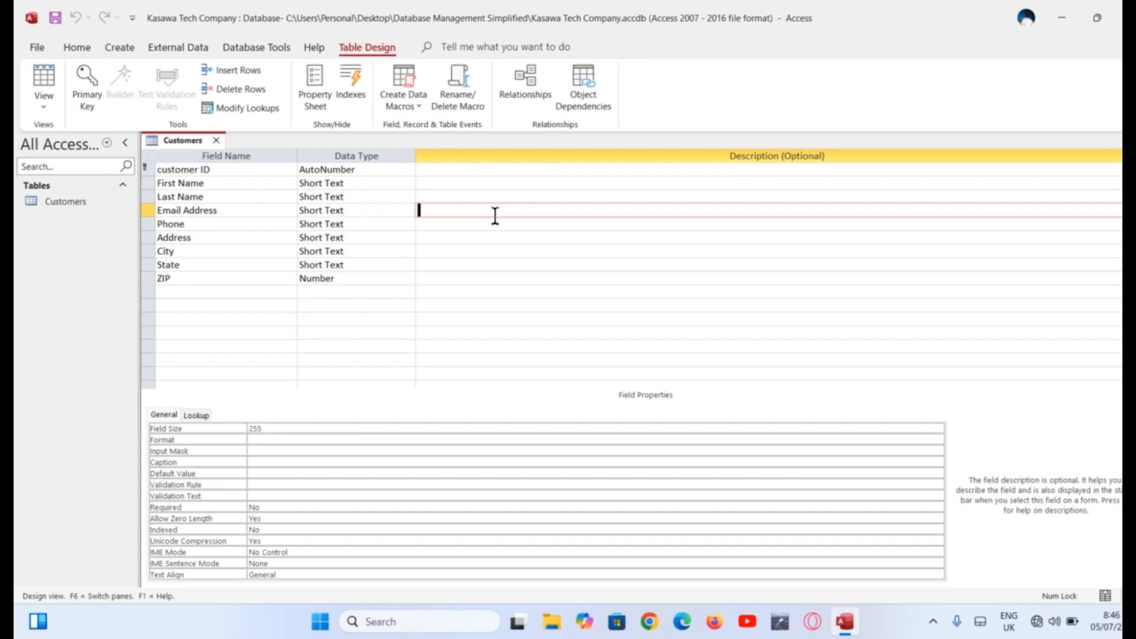
Give the Email Address field the description 'corporate emails only'
type("corporate emails only")
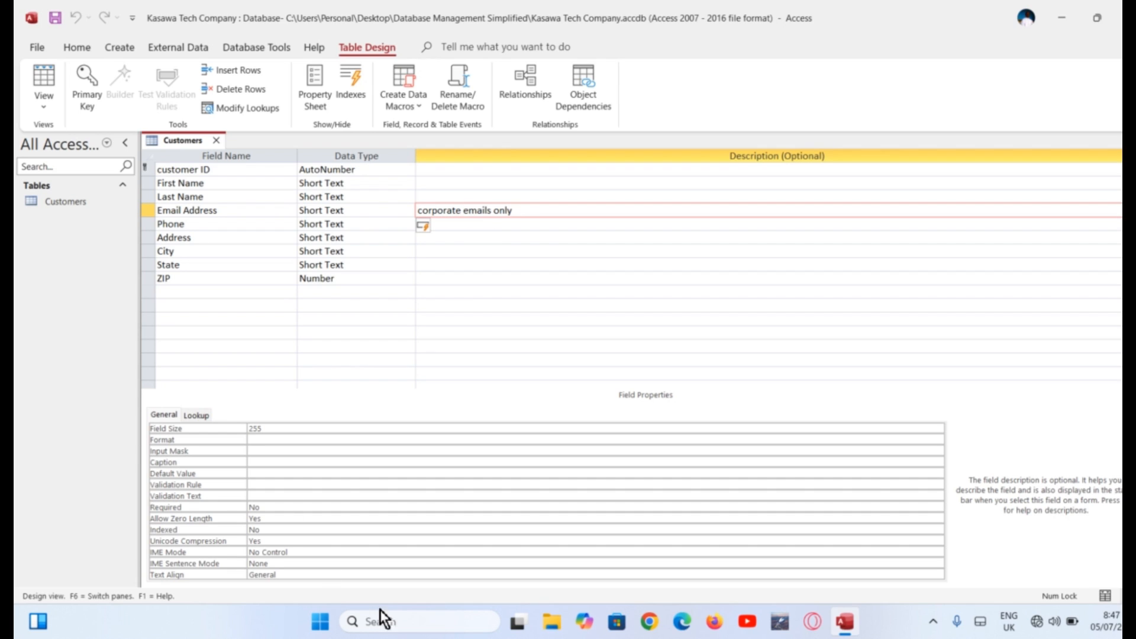
left_click(281, 428)
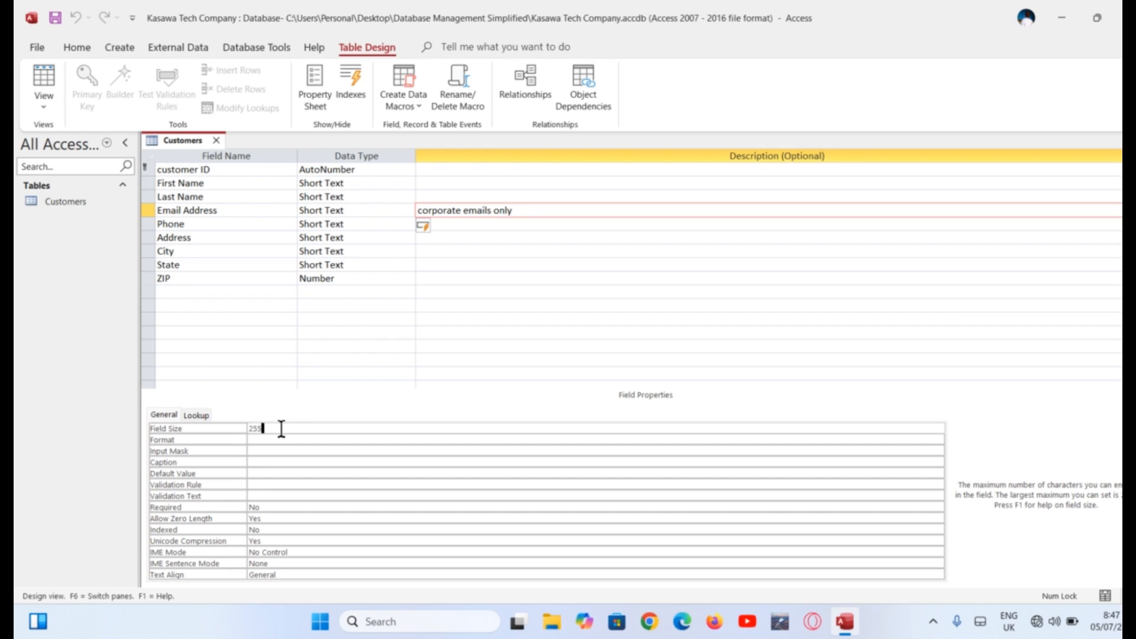
Reduce the Email Address field size from 255 to 150 and save the design
key("BackSpace")
key("BackSpace")
key("BackSpace")
type("150")
left_click(54, 18)
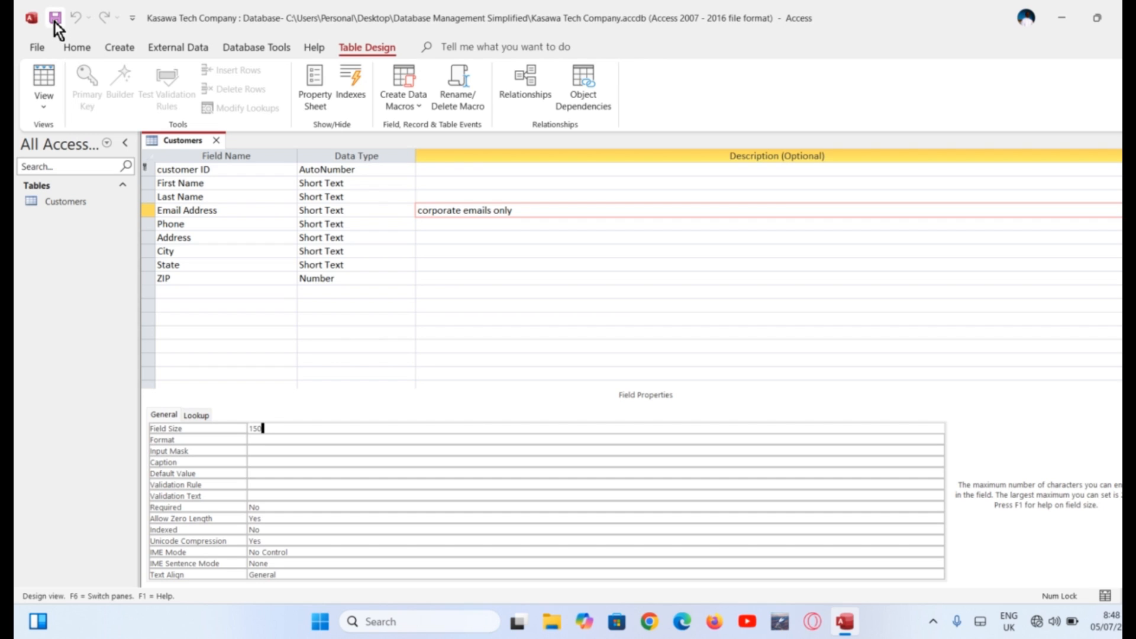
Display the Customers table in Datasheet View, ready for data entry
left_click(44, 105)
left_click(98, 134)
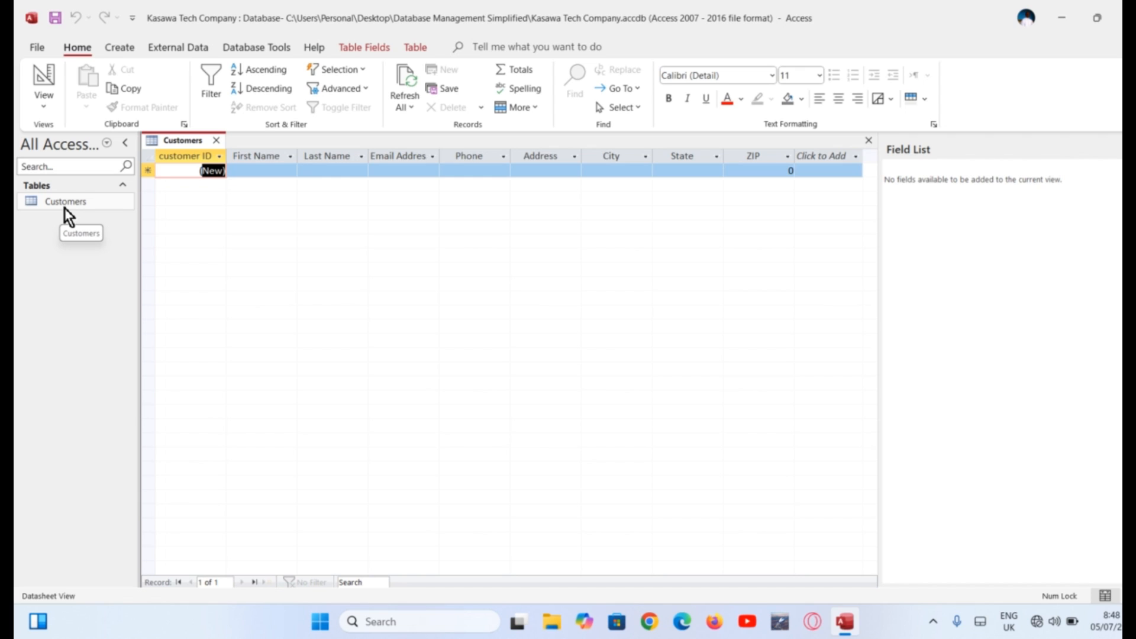
left_click(254, 171)
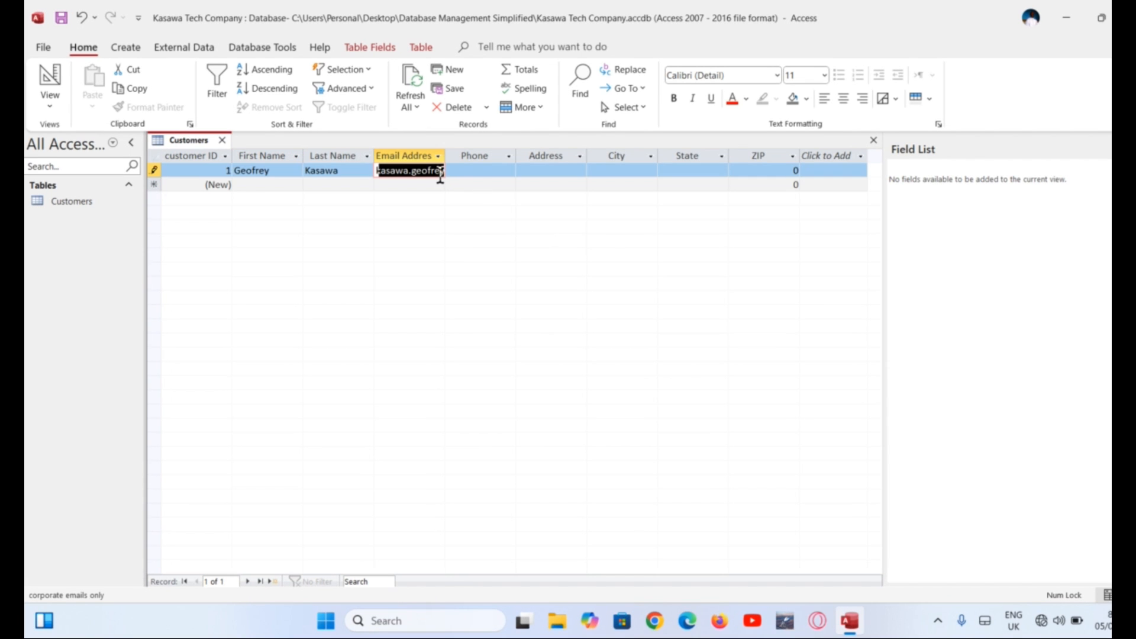
Fill in the customers' phone, address and other details across the datasheet rows
left_click(435, 171)
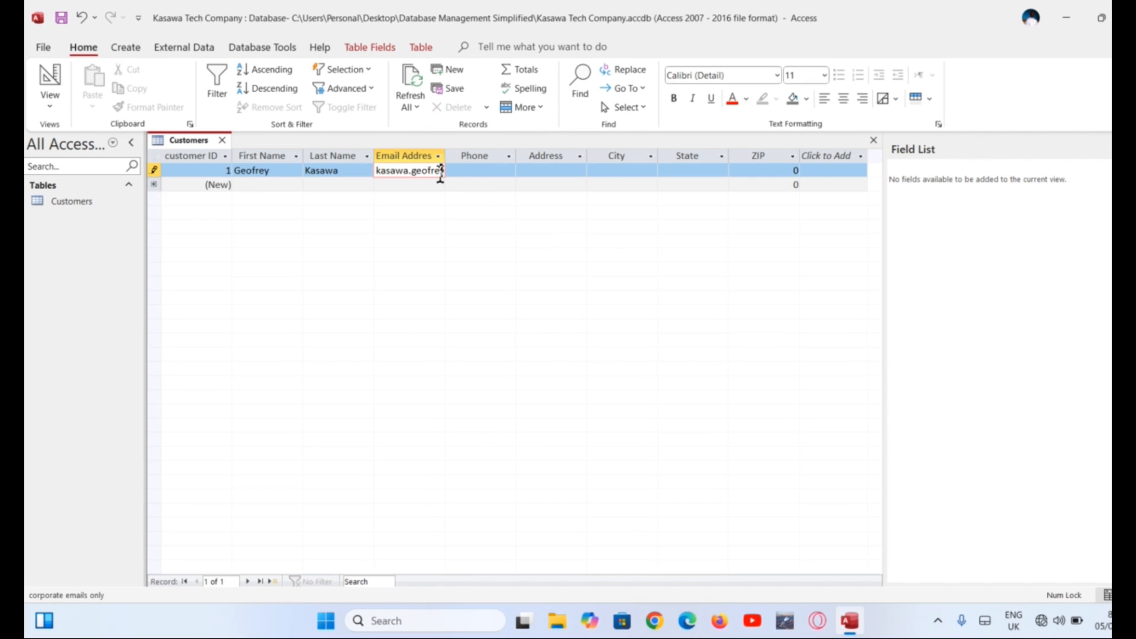
key("Right")
key("Right")
key("Right")
key("Right")
key("Right")
key("Right")
key("Right")
key("Right")
key("Right")
key("Right")
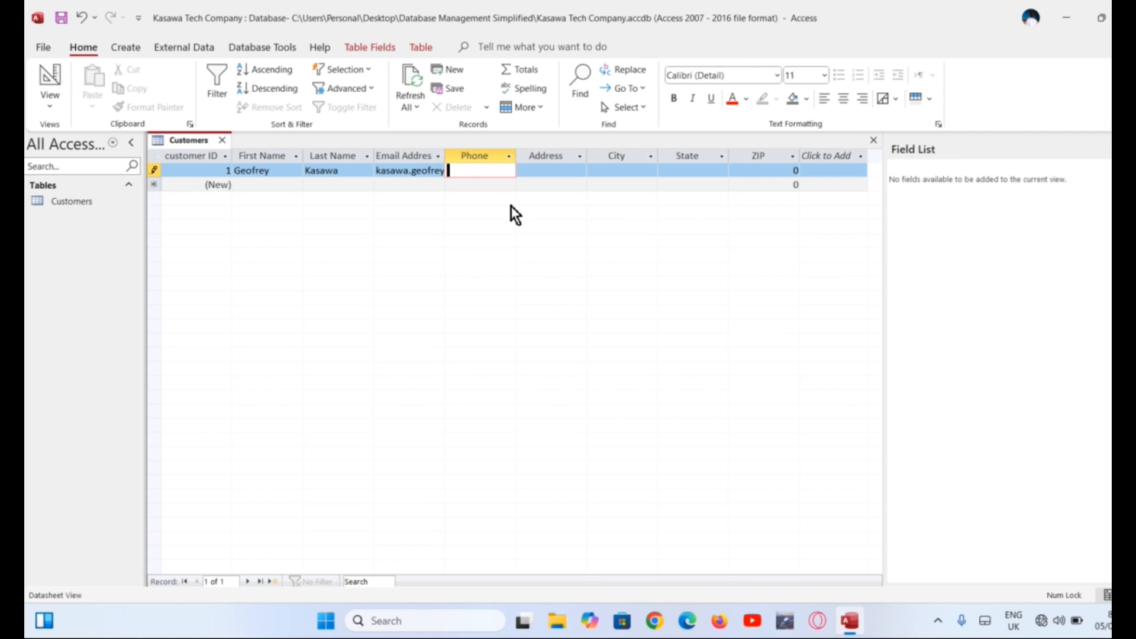
key("Tab")
type("12")
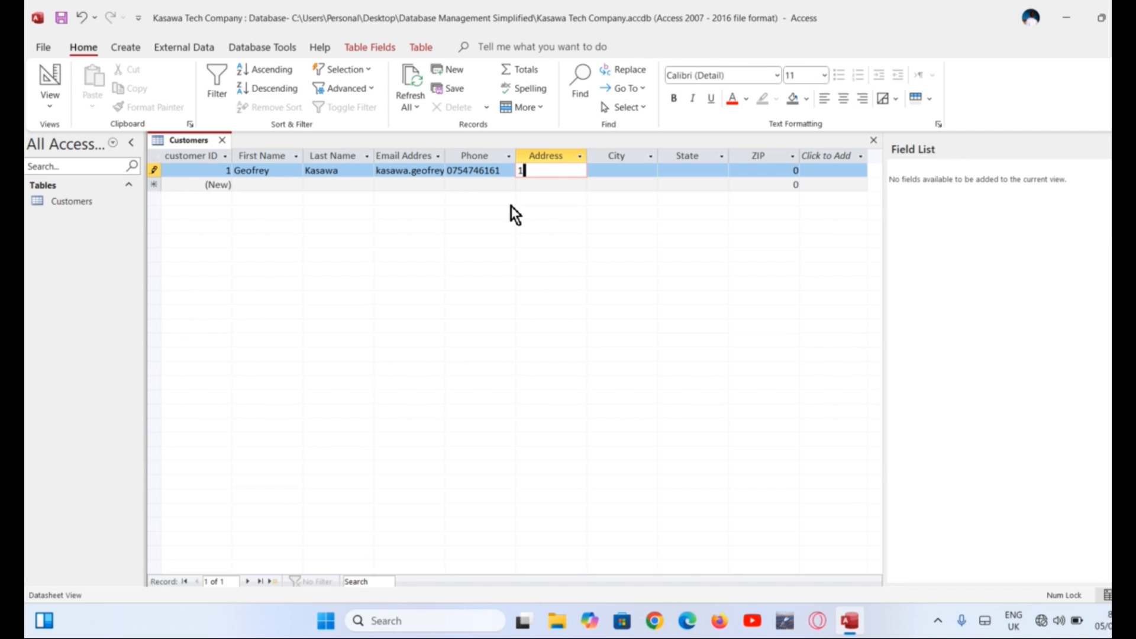
type("3-main street")
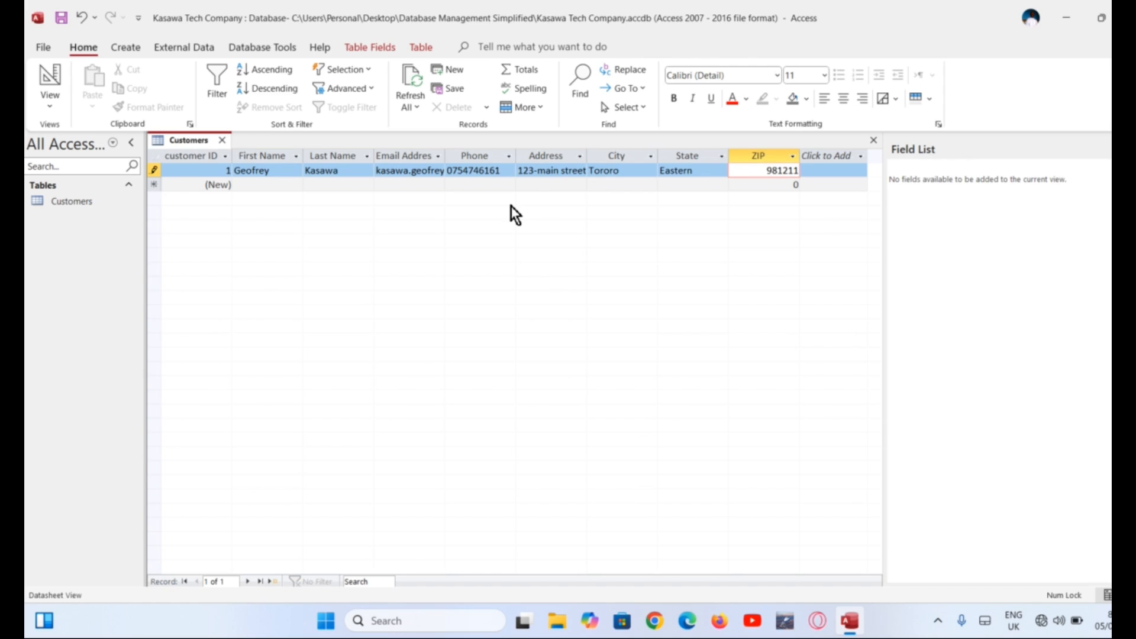
key("Tab")
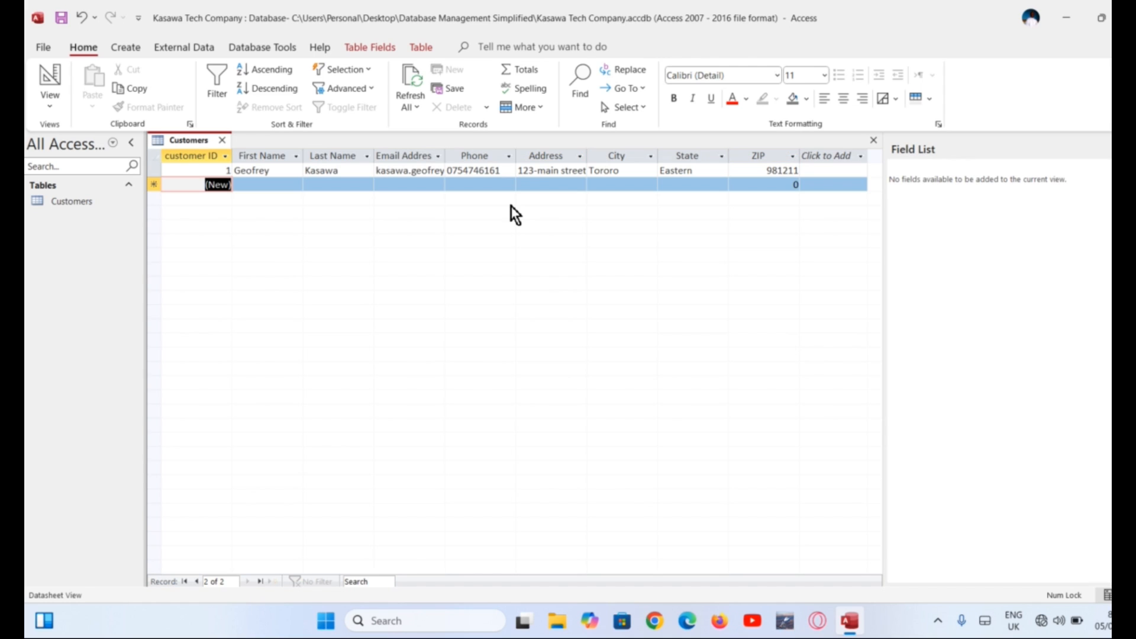
key("Tab")
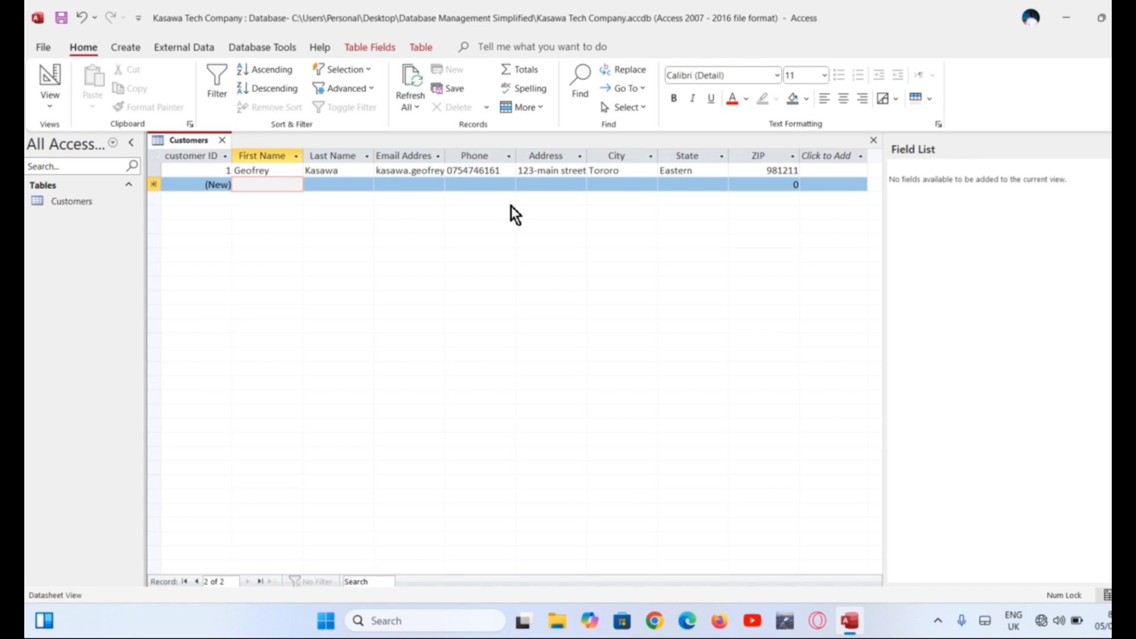
type("Joy")
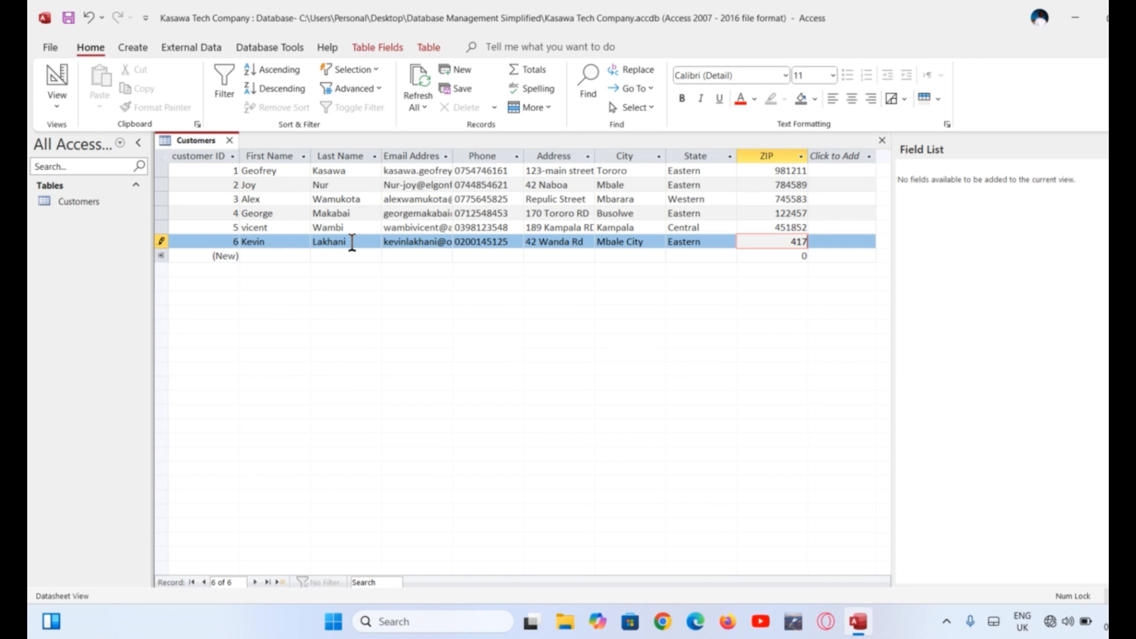
type("7452")
Save the customer records and create a new blank table
left_click(68, 21)
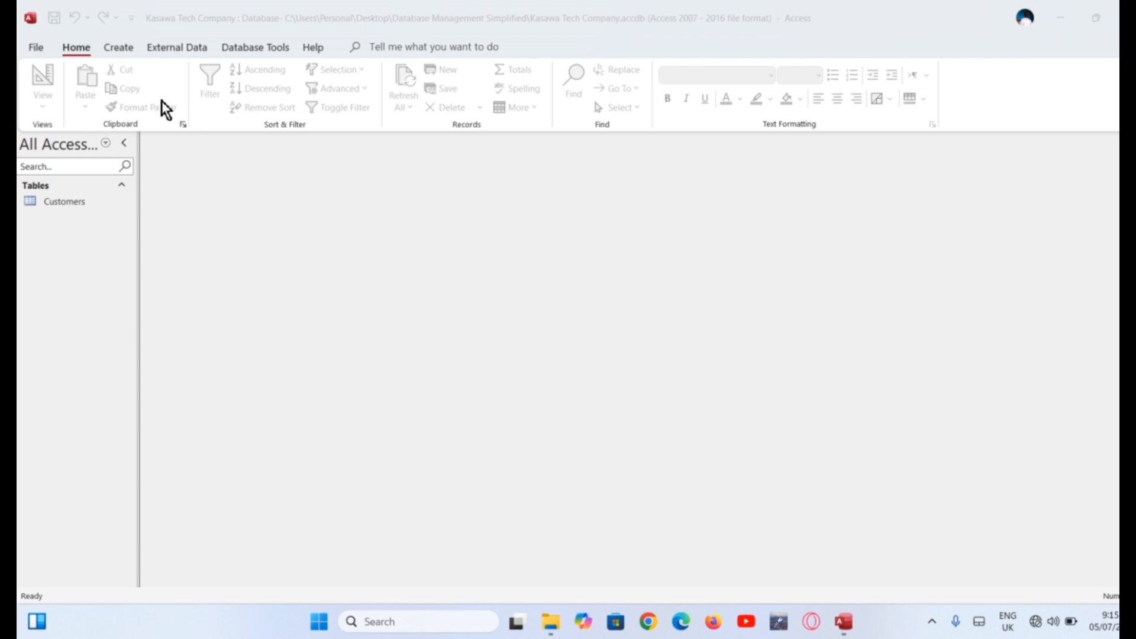
left_click(121, 48)
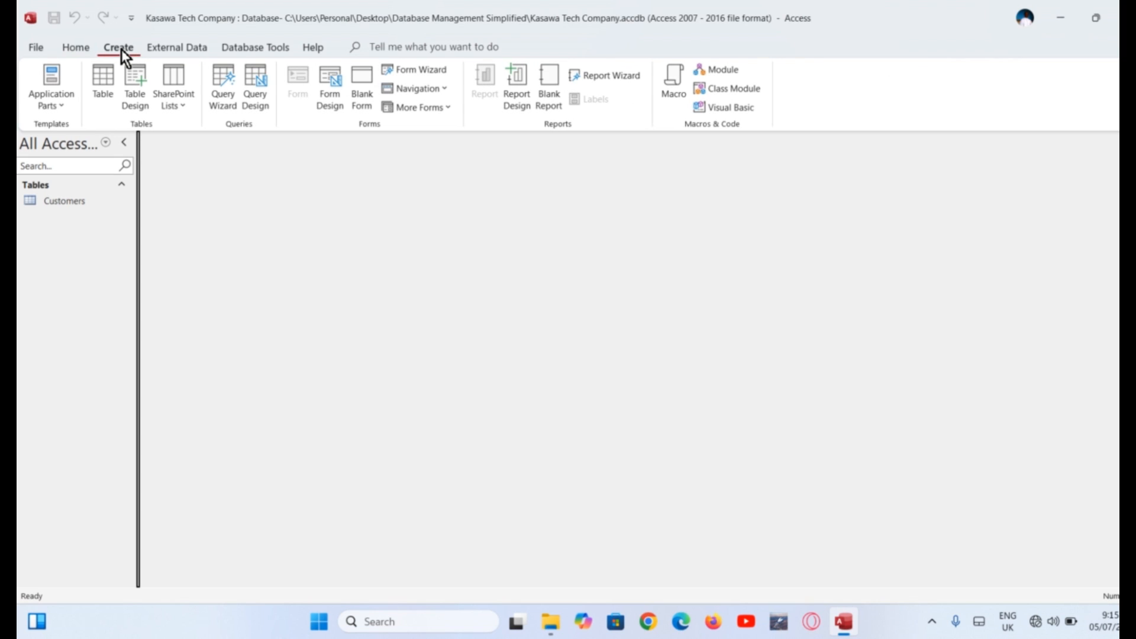
left_click(103, 89)
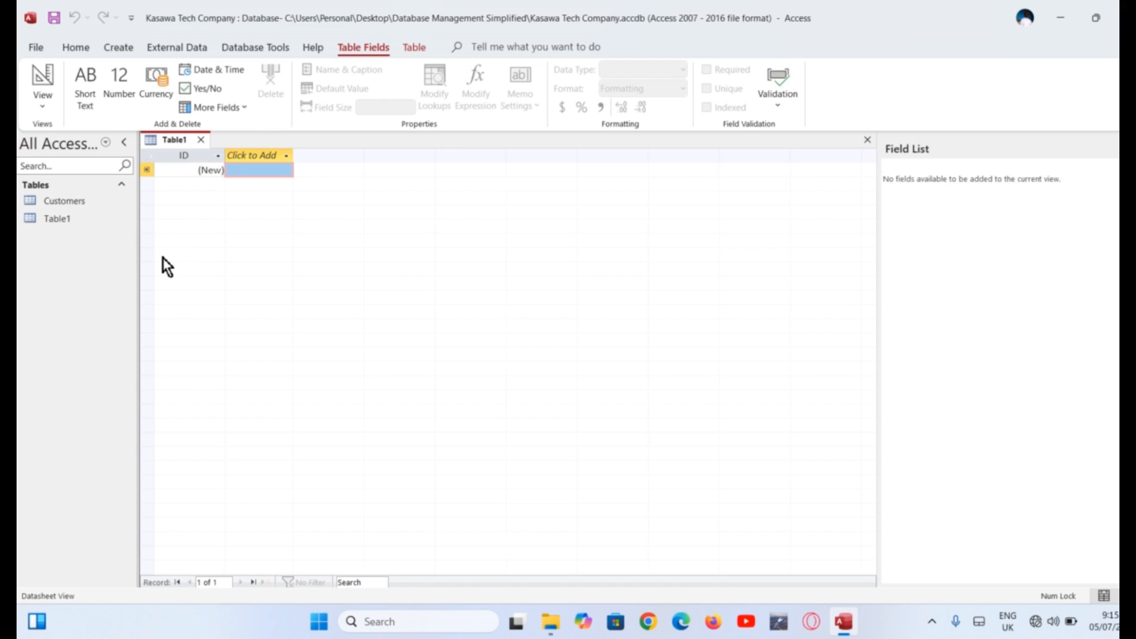
Rename the default ID column to 'Order ID'
double_click(194, 155)
type("O")
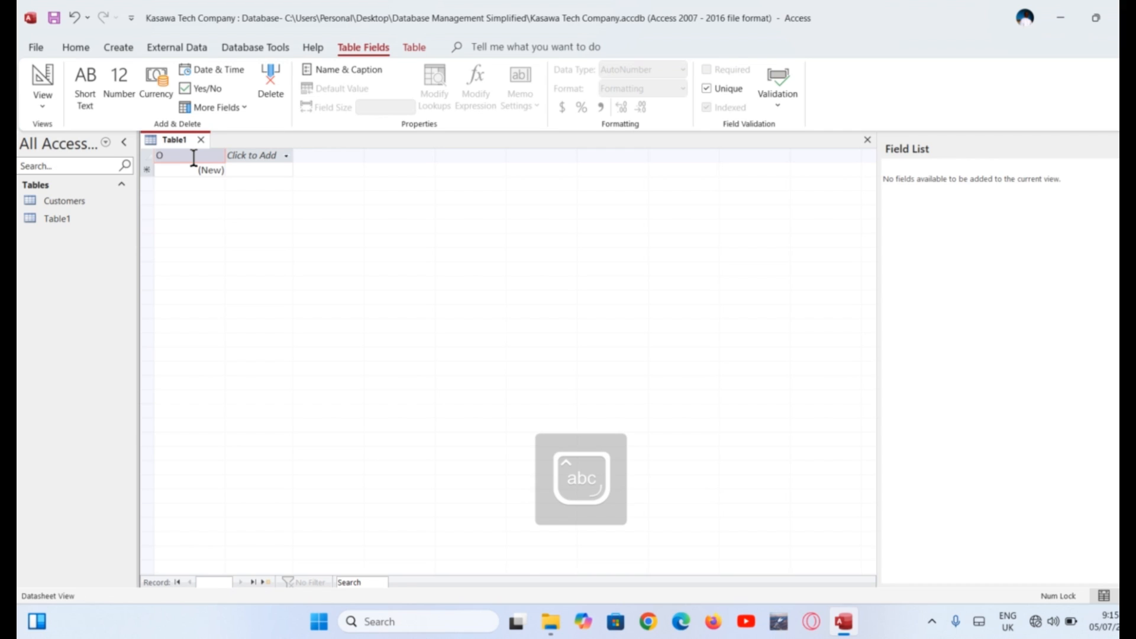
type("r")
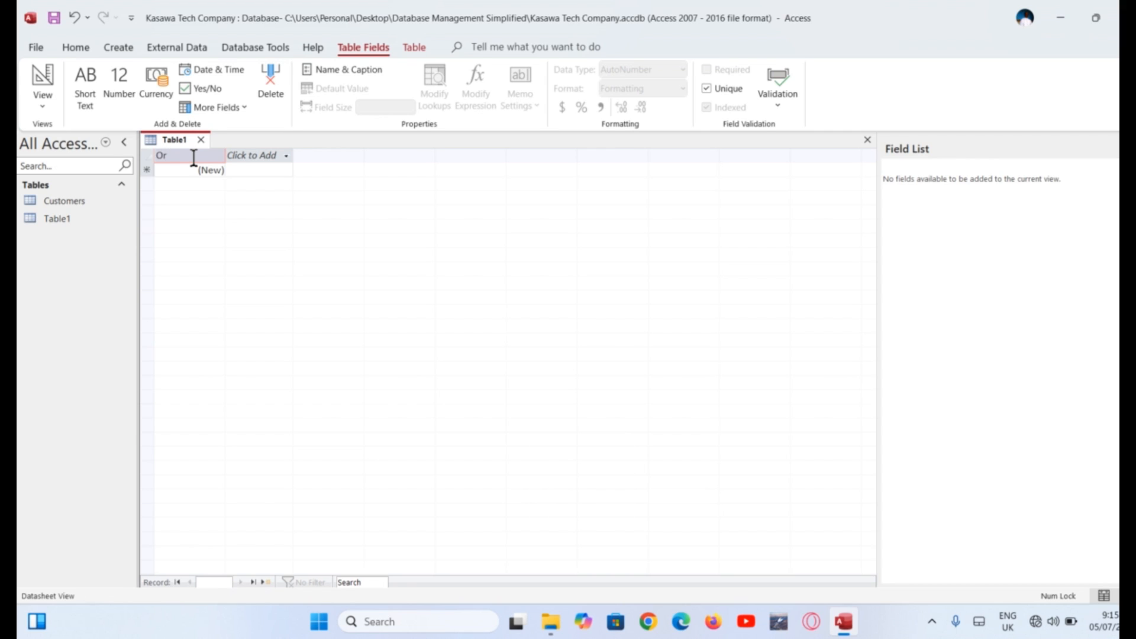
type("der")
key("Caps_Lock")
type("ID")
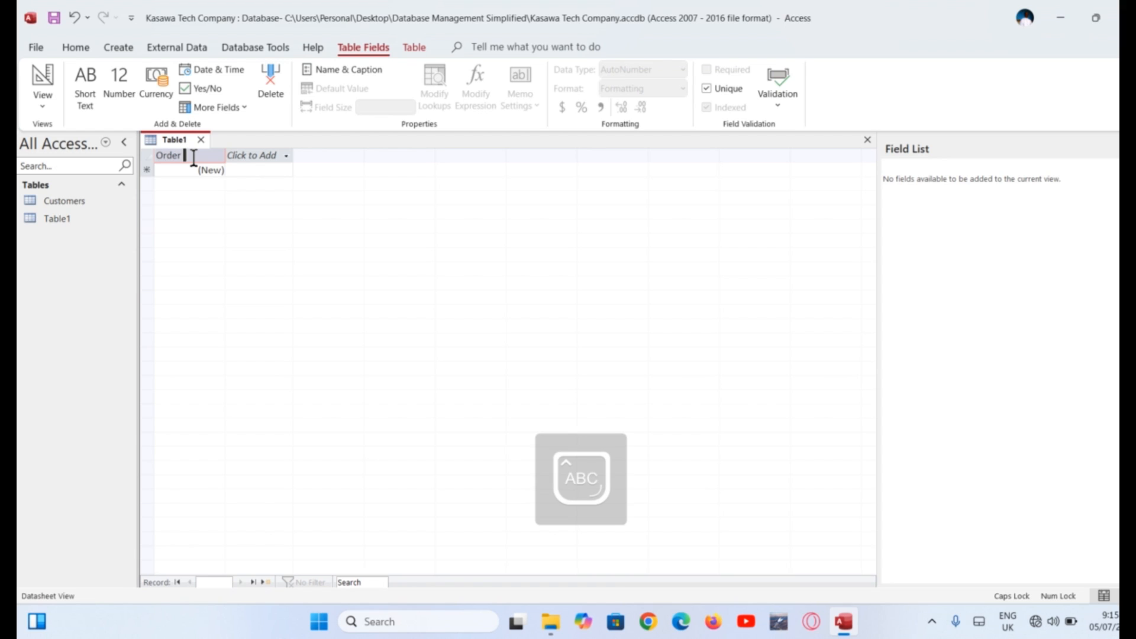
key("Caps_Lock")
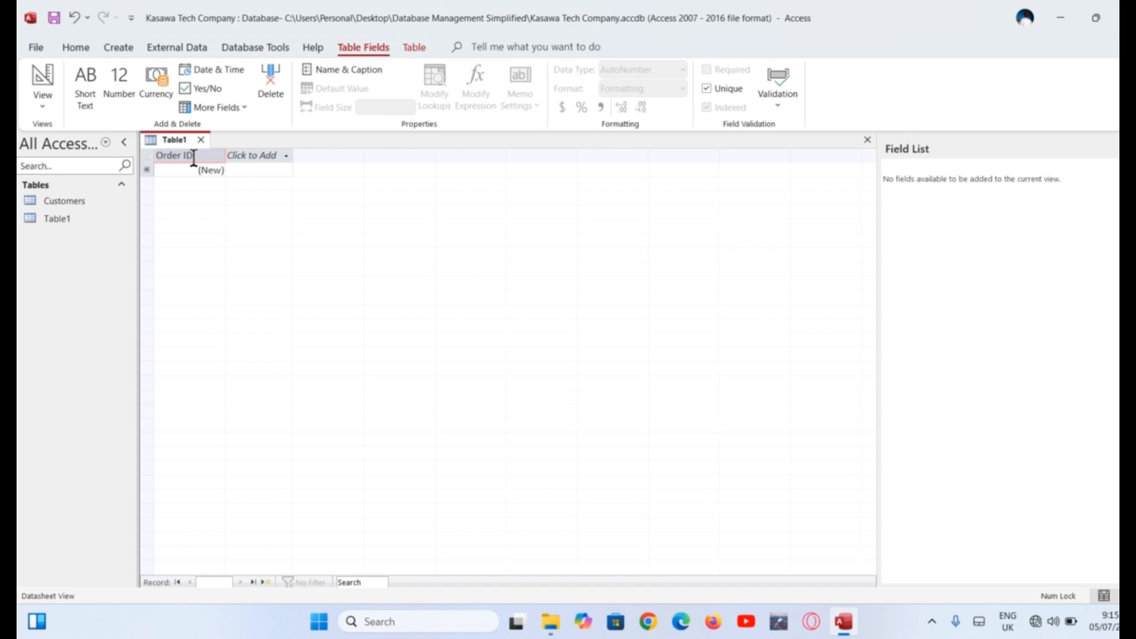
key("Tab")
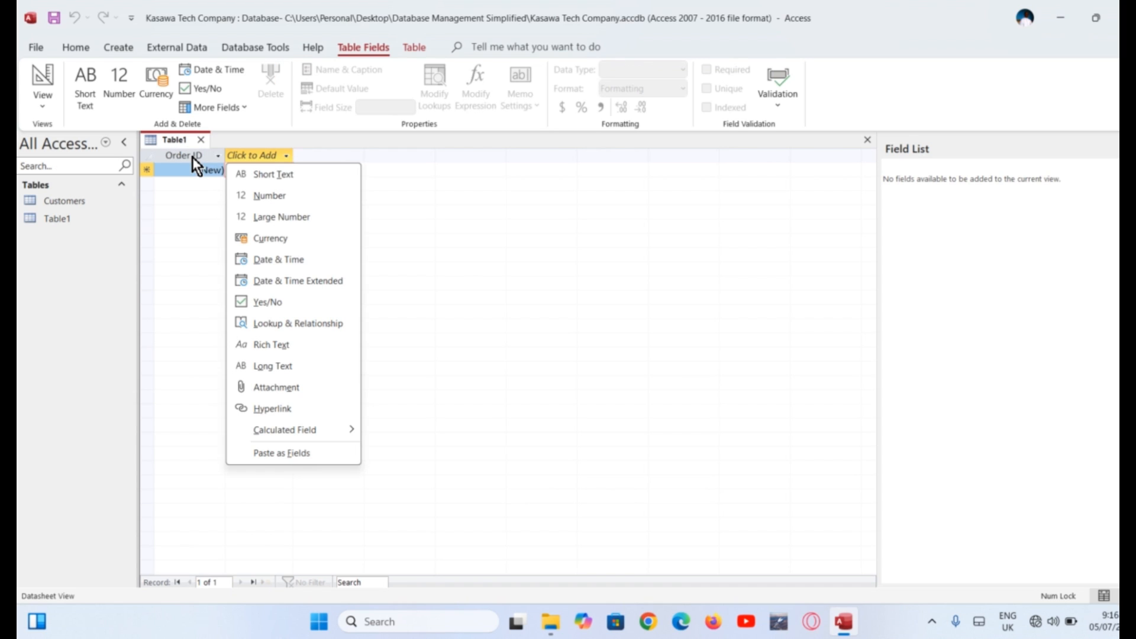
Add a Number field named 'Customer ID' and another column, then save the table
left_click(289, 197)
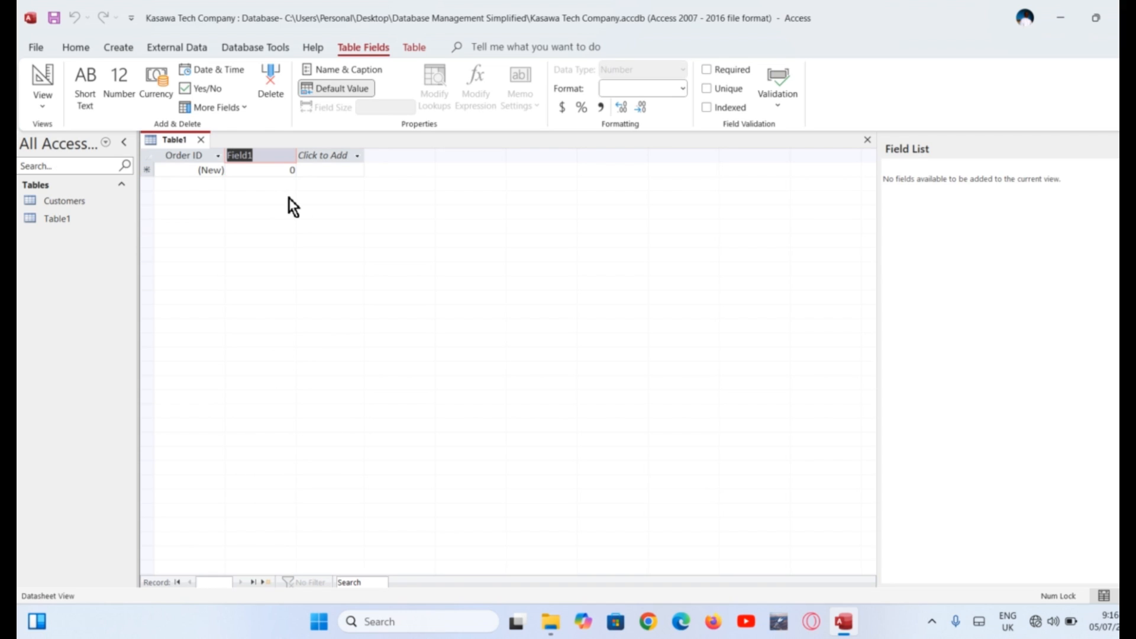
type("Customer ID")
key("Return")
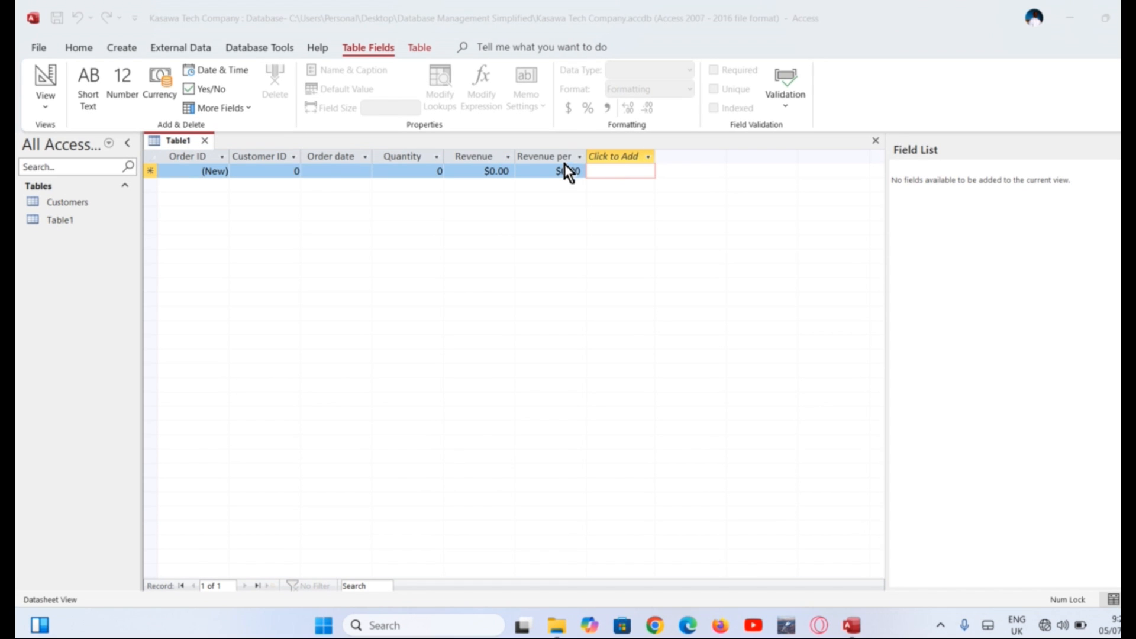
left_click(561, 171)
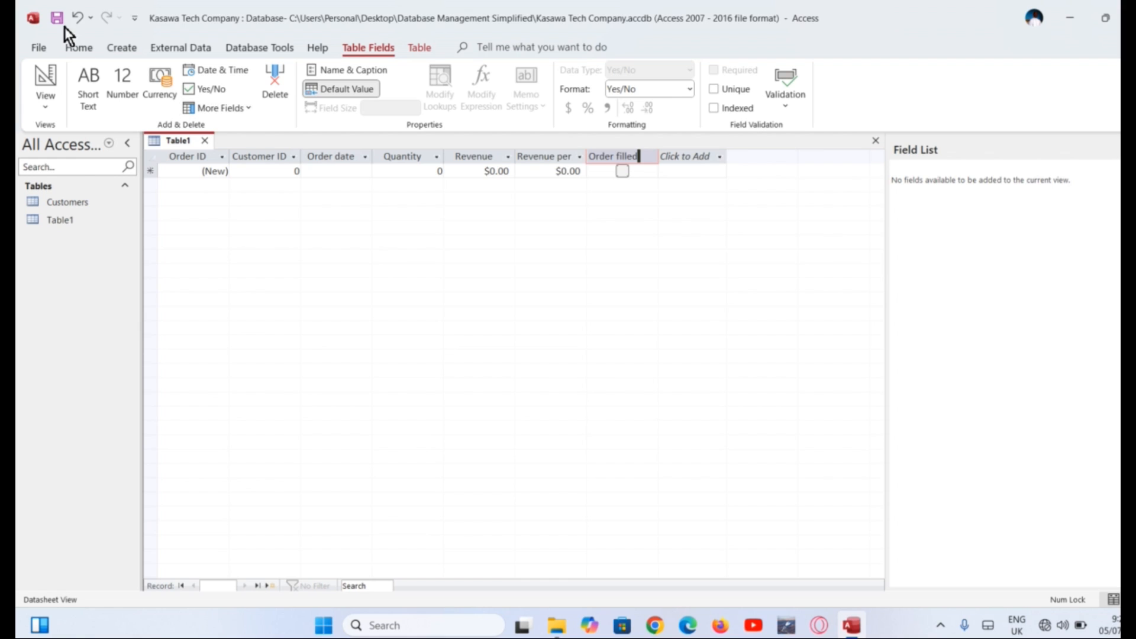
left_click(57, 17)
Save the new table as 'Phone Orders'
type("Phone Orders")
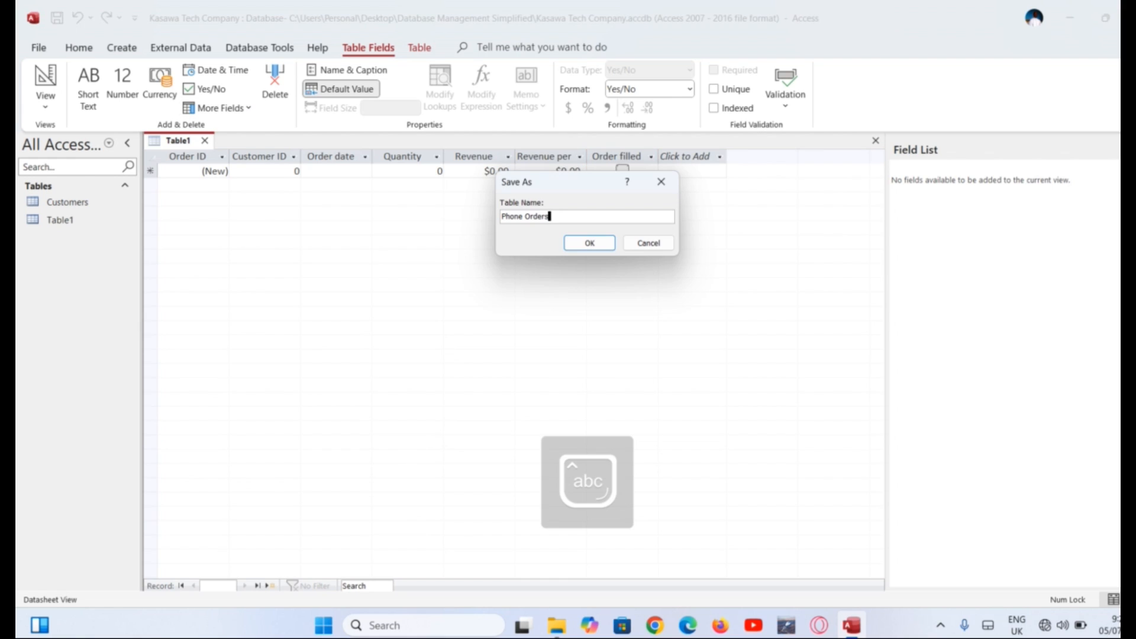
left_click(577, 241)
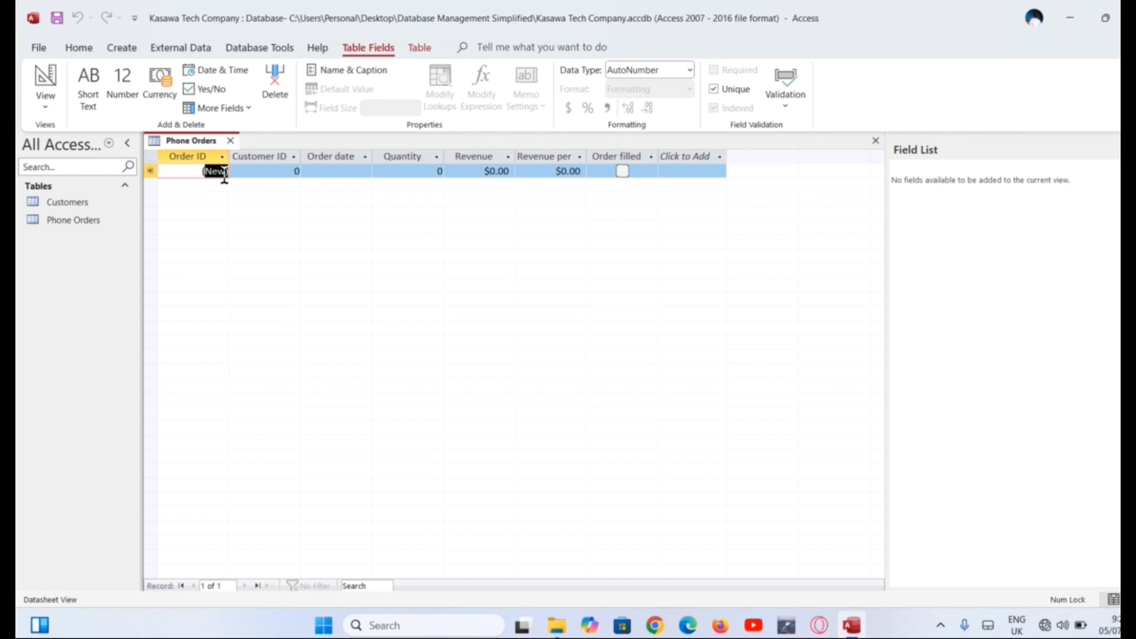
left_click(225, 173)
Start the first order with Customer ID 1 and date 1/23, then switch to Design view
key("Tab")
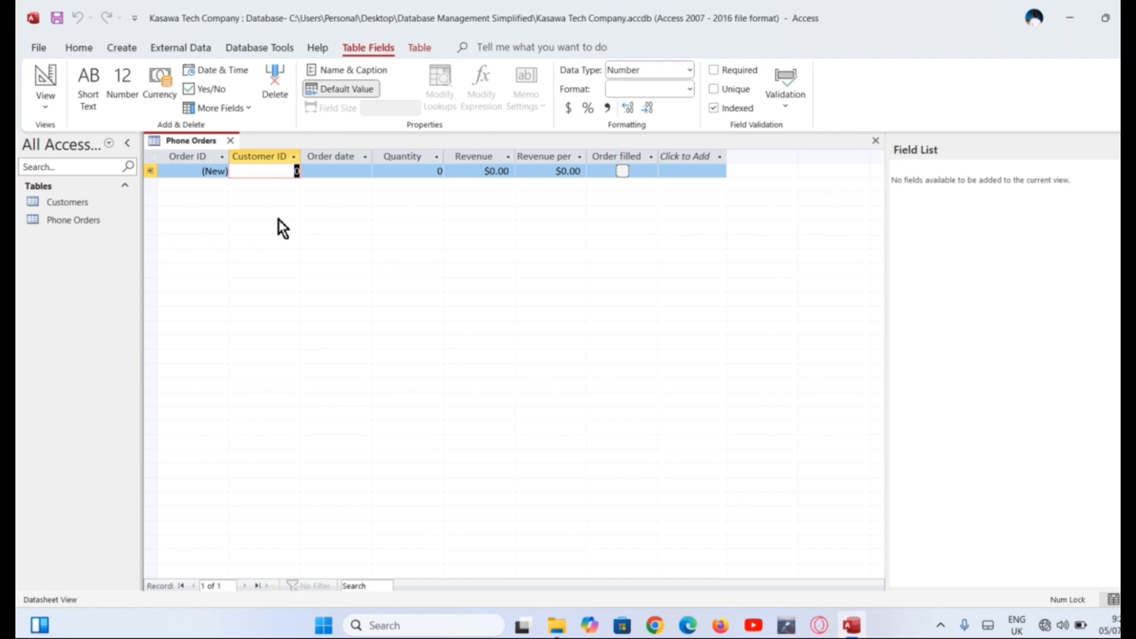
type("1")
key("Tab")
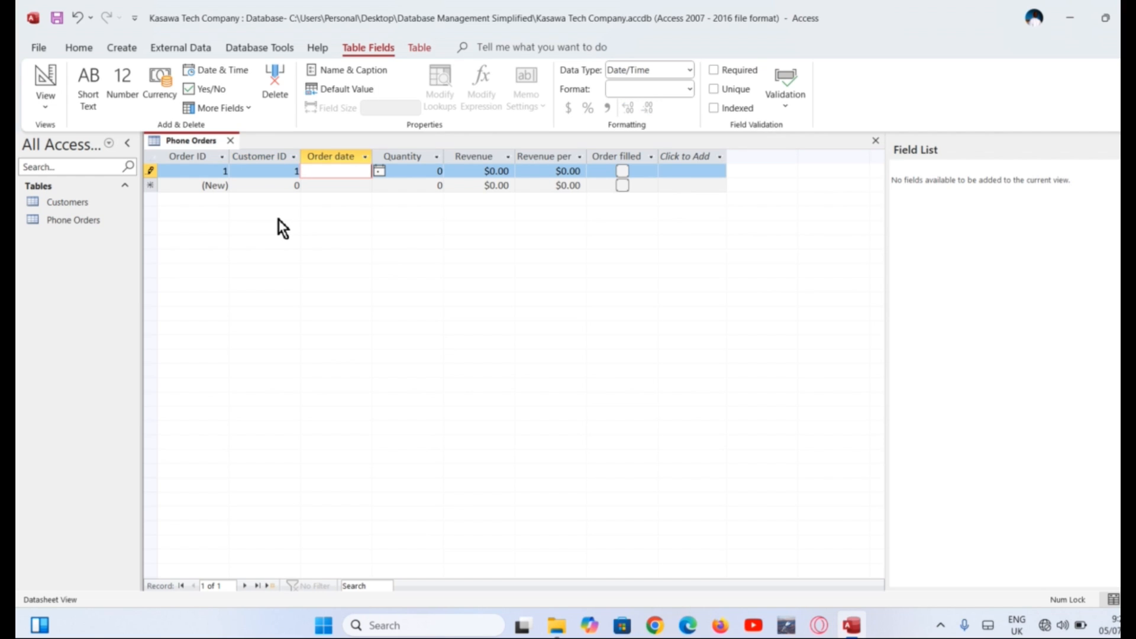
type("1/23/2025")
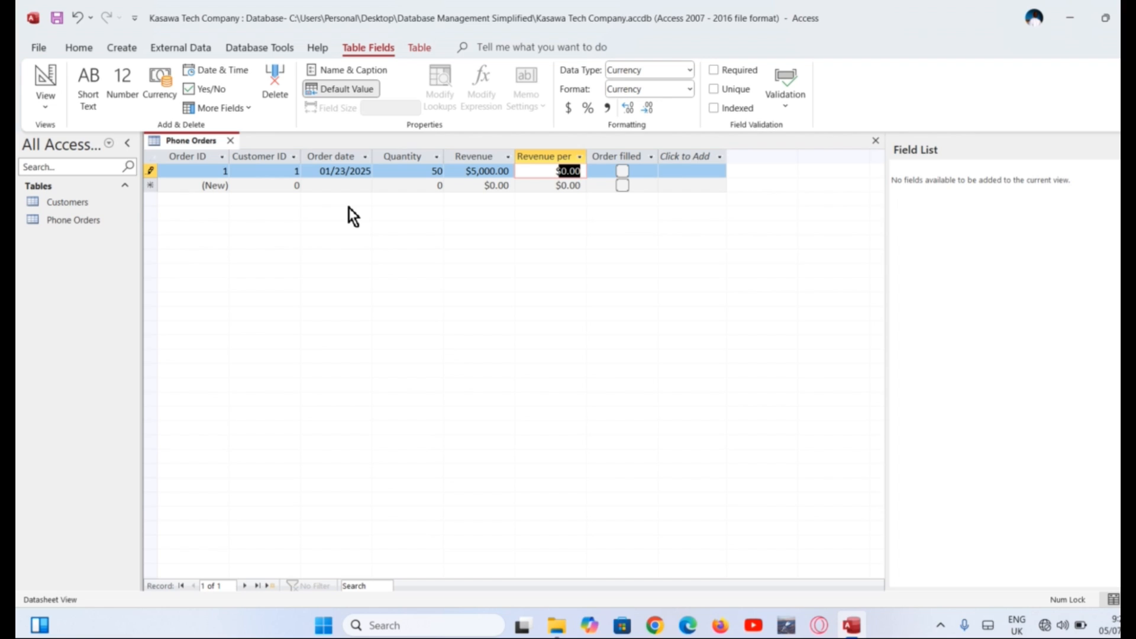
left_click(49, 107)
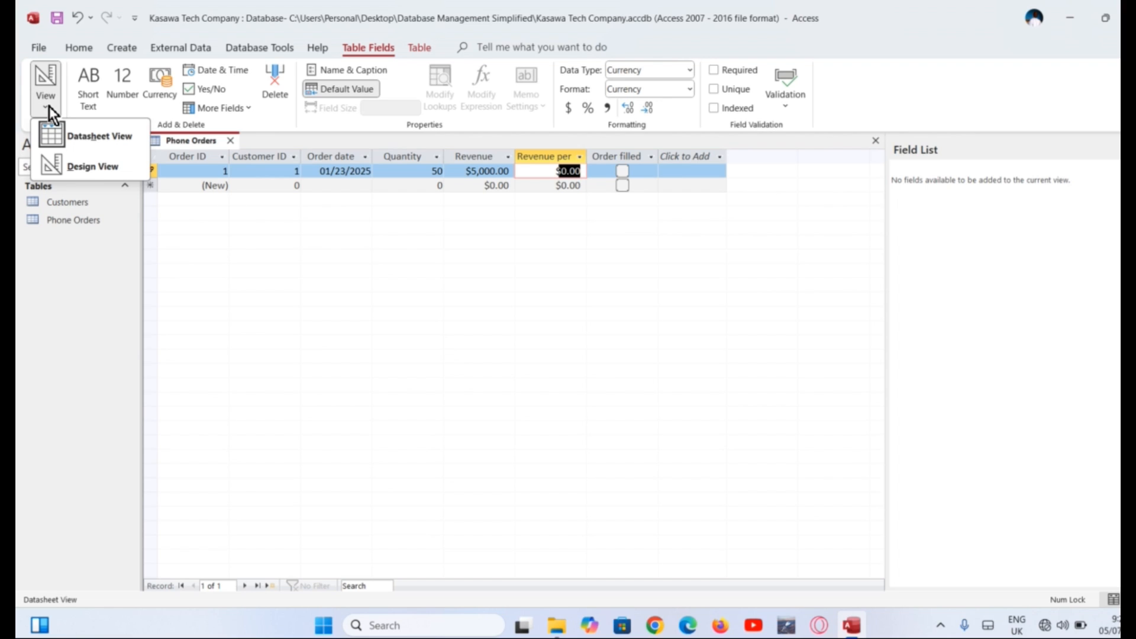
left_click(91, 168)
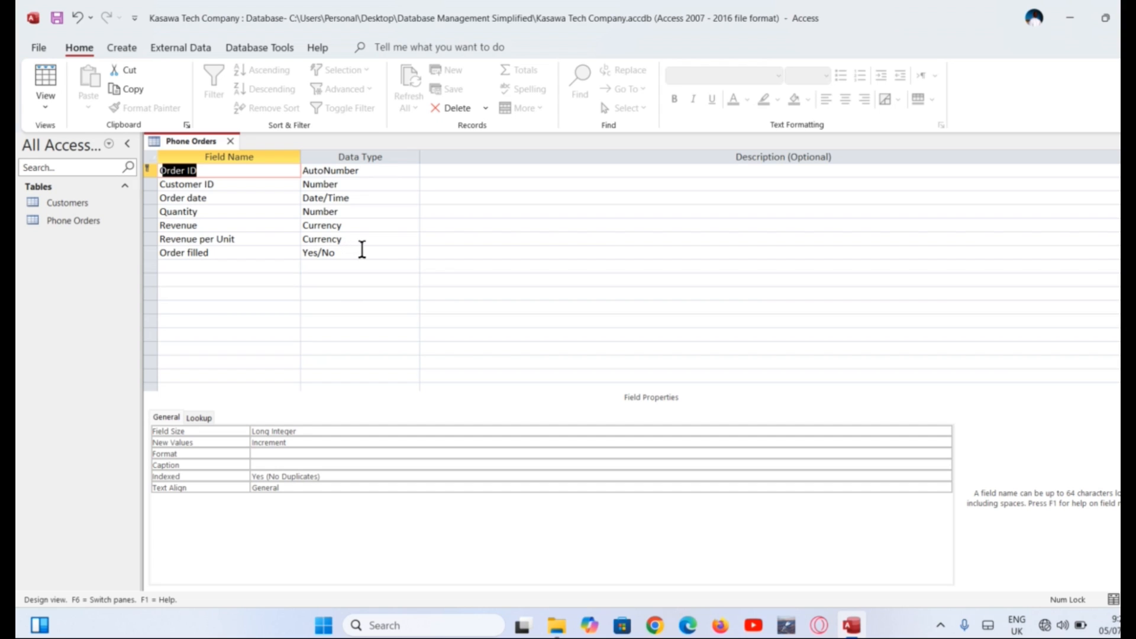
Make Revenue per Unit a Calculated field using [Revenue]/[Quantity] and save the design
left_click(375, 240)
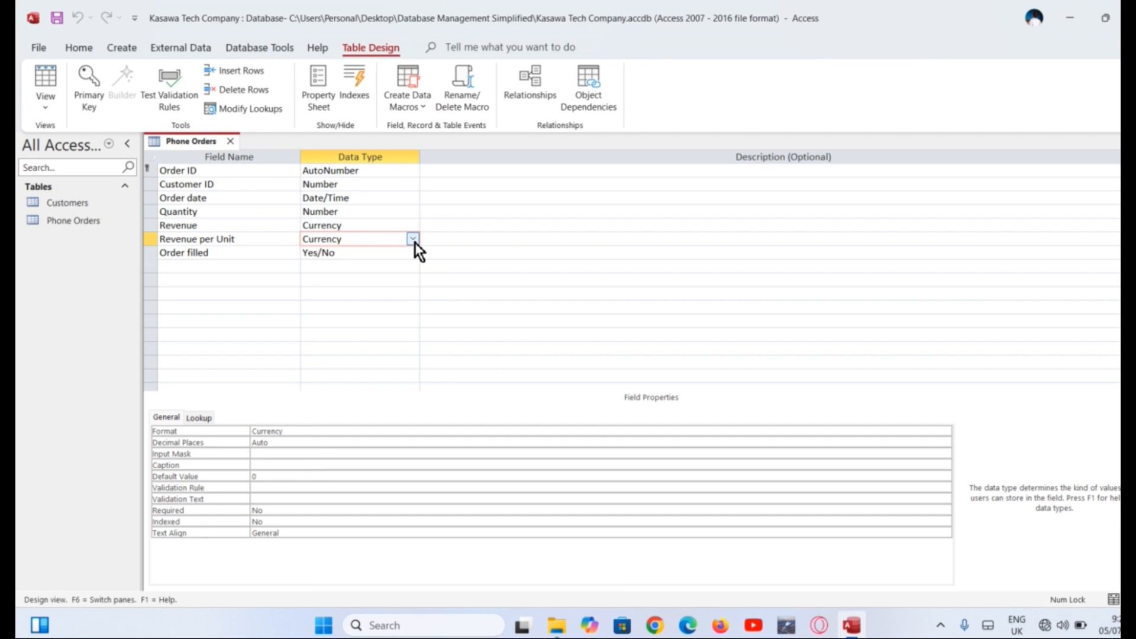
left_click(413, 239)
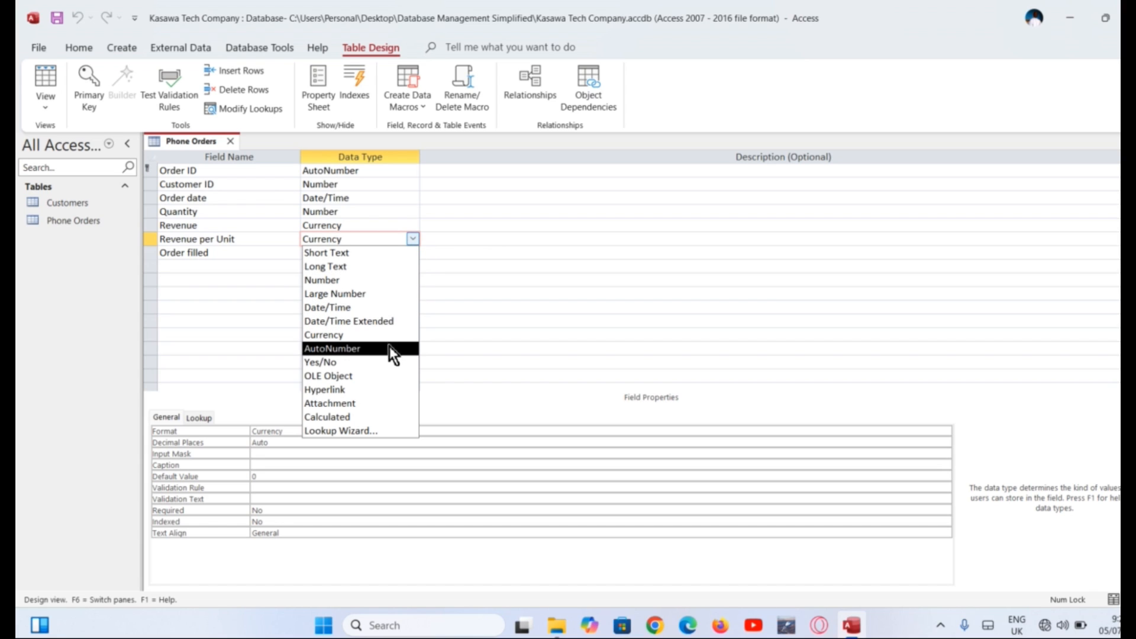
left_click(382, 418)
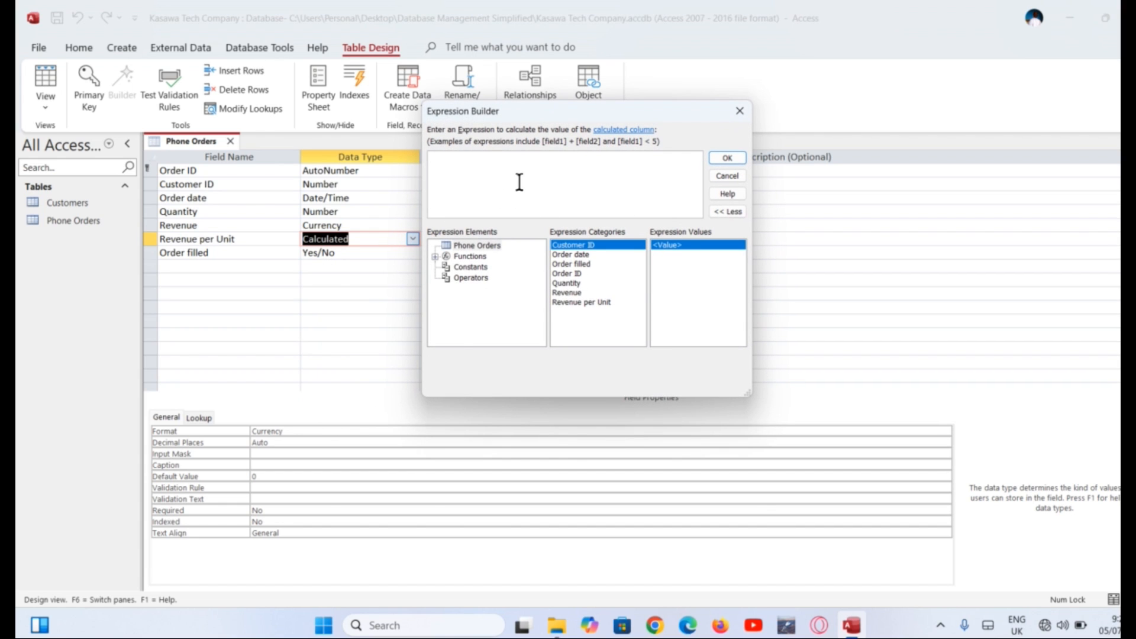
left_click(574, 293)
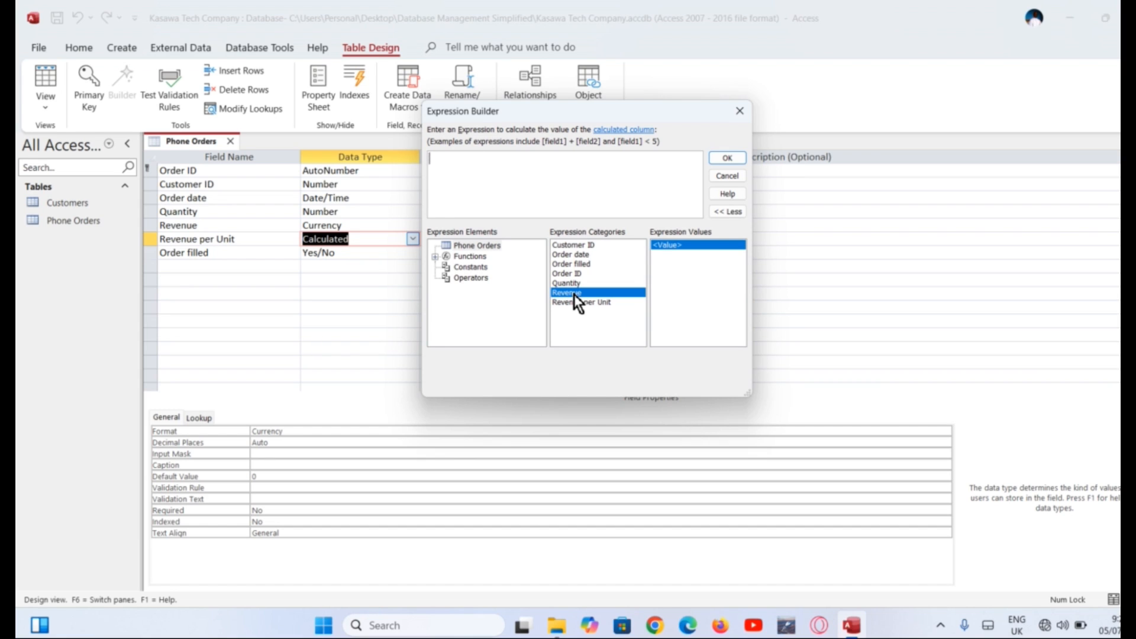
double_click(574, 294)
type("/")
double_click(586, 284)
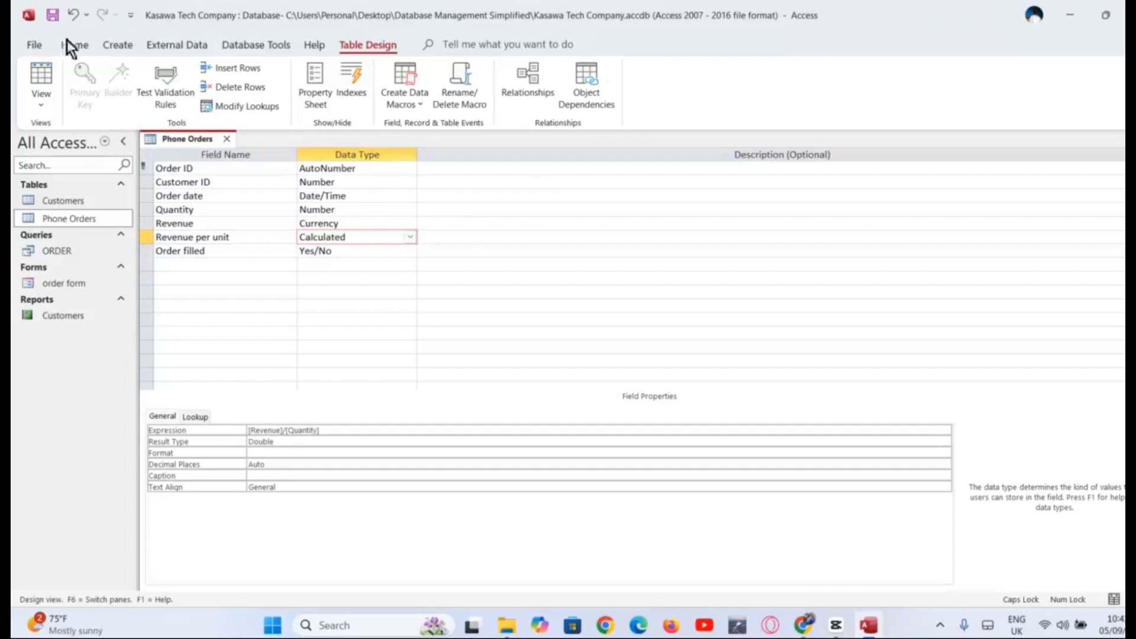
left_click(53, 18)
left_click(45, 102)
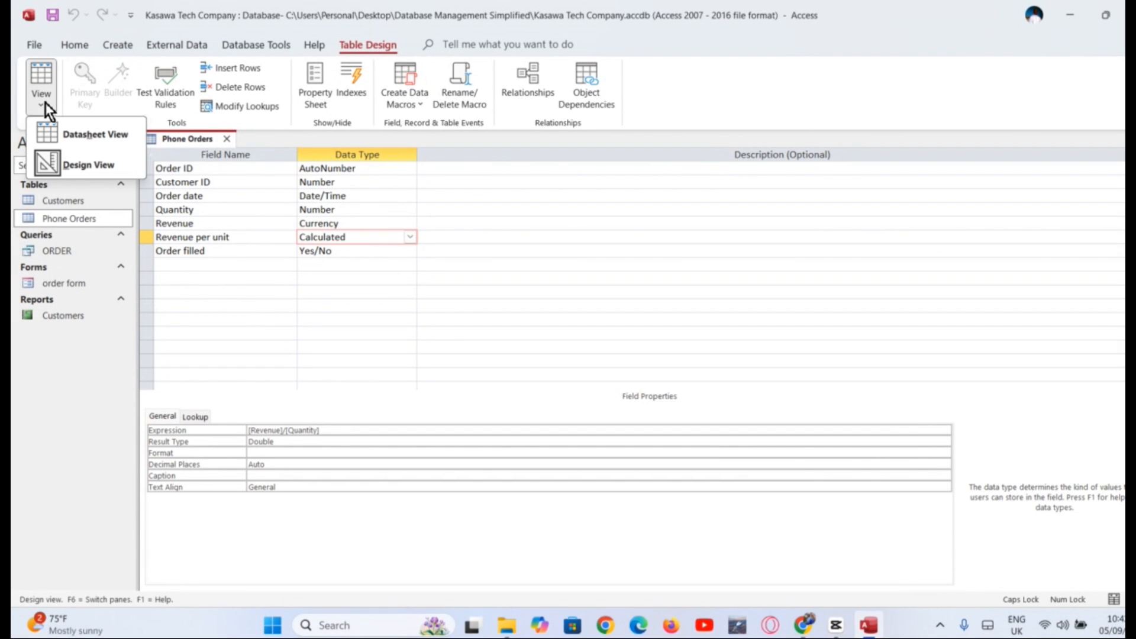
In Datasheet view, complete the first order: date 01/23/2025, quantity 50, revenue 5,000
left_click(56, 142)
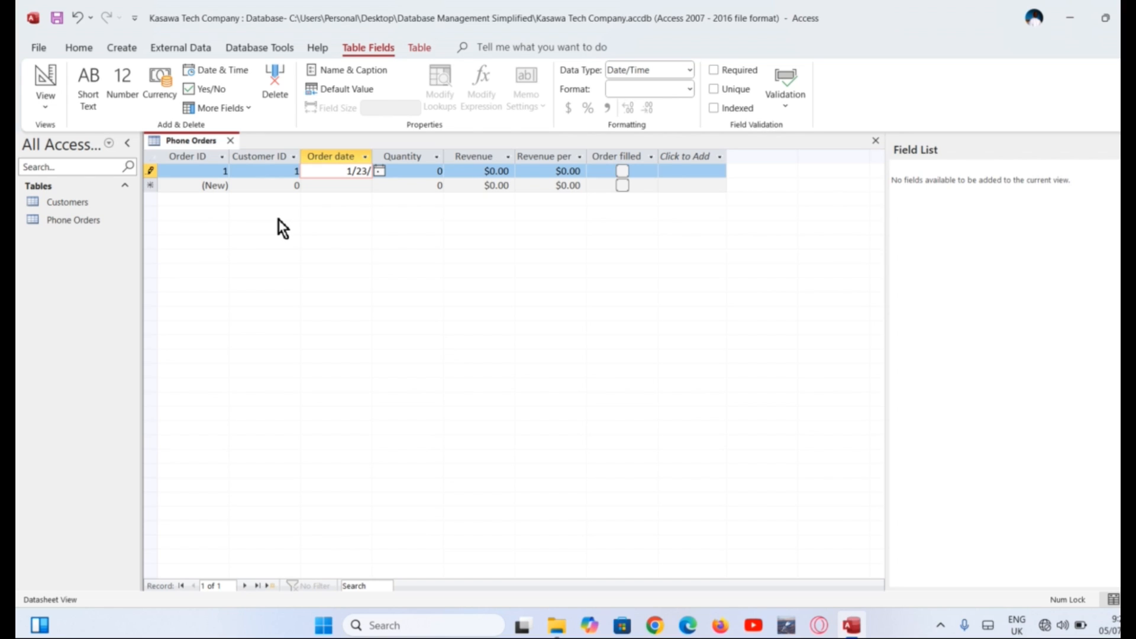
type("2025")
key("Tab")
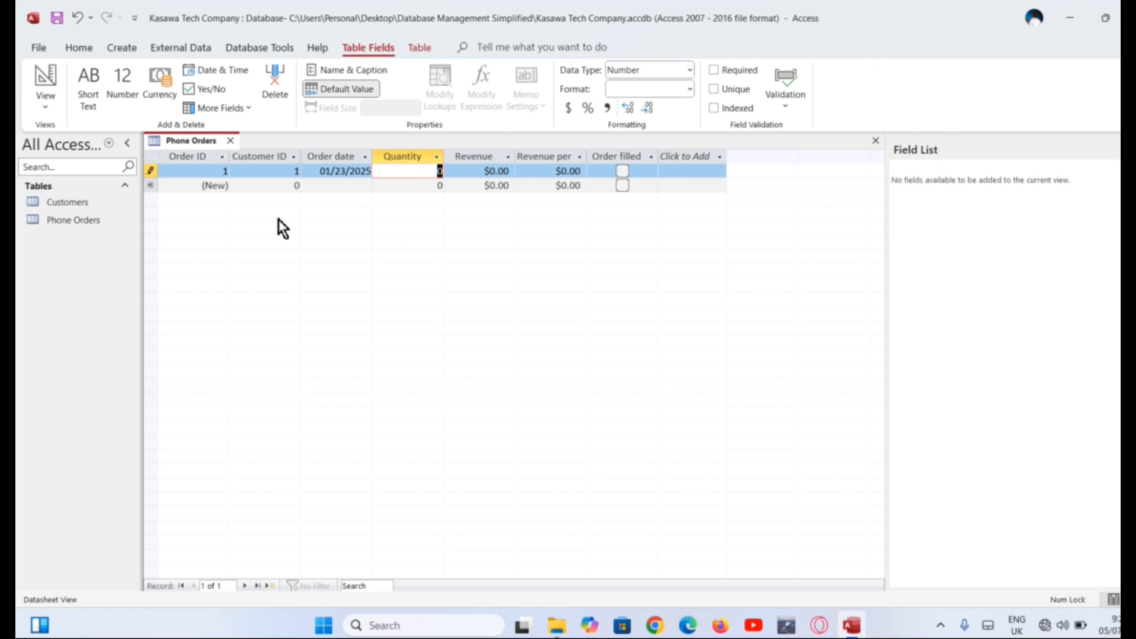
type("50")
key("Tab")
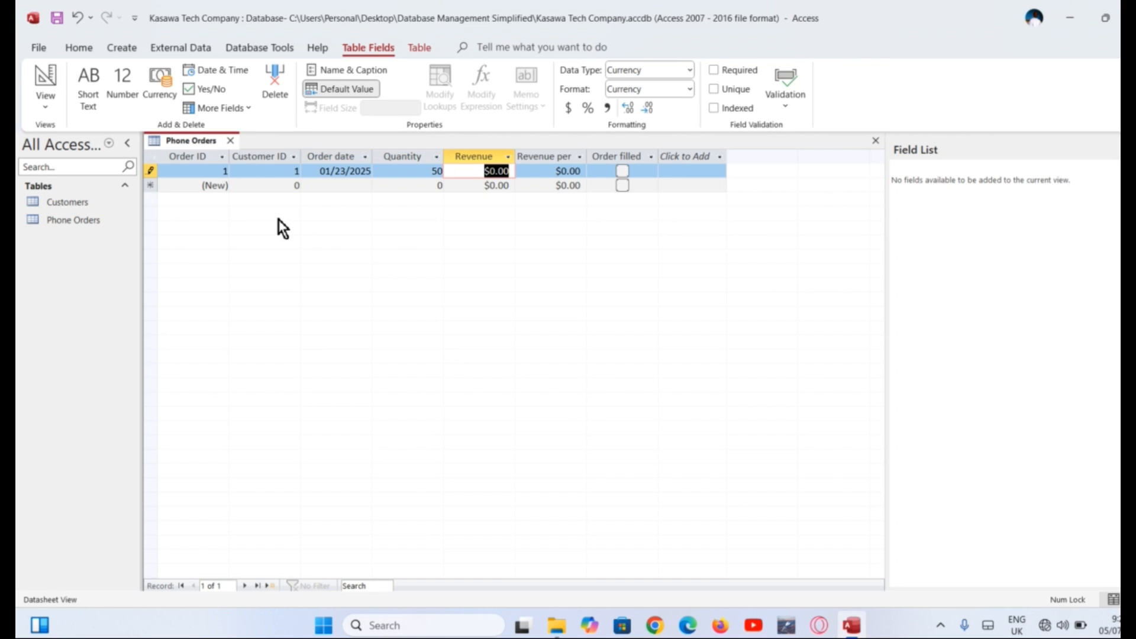
type("5,00")
type("0")
key("Tab")
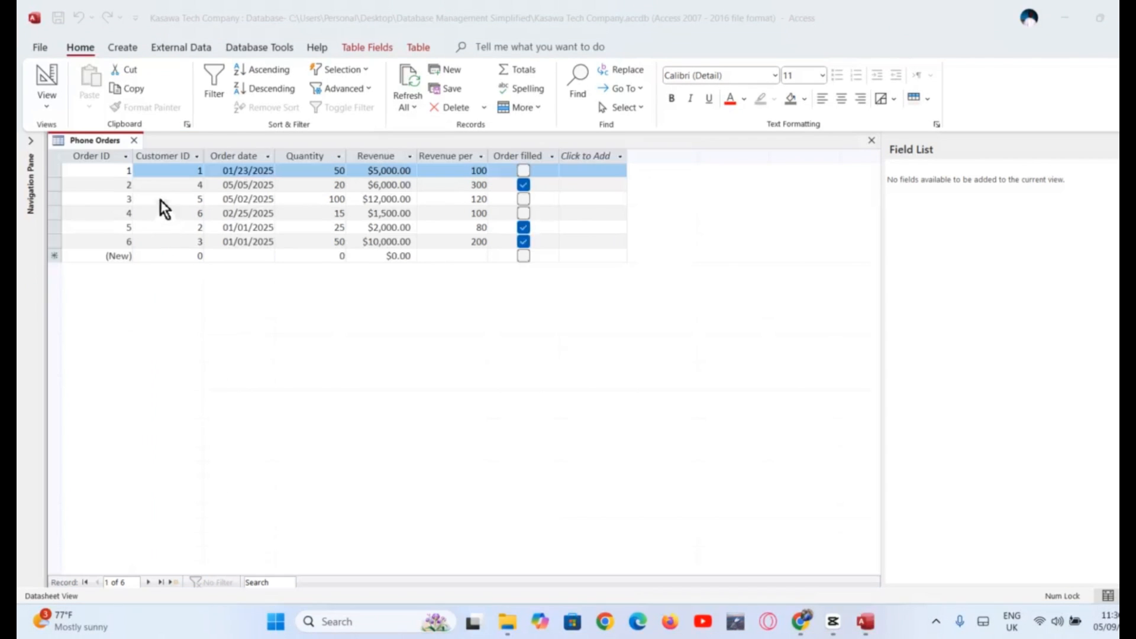
Save the entered order records in Phone Orders
left_click(158, 191)
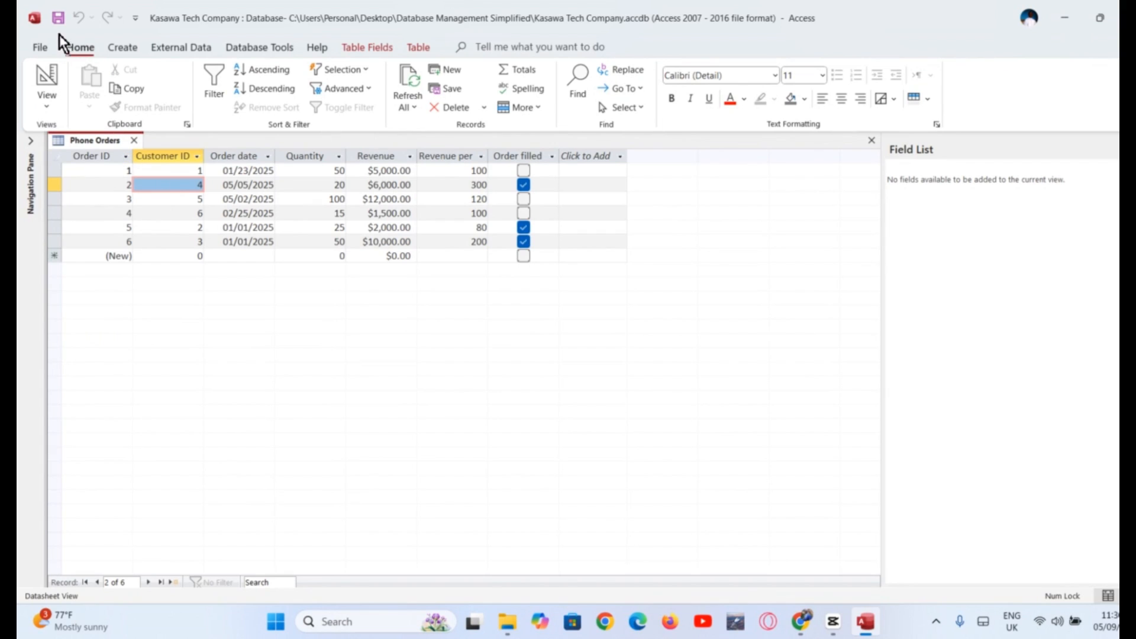
left_click(58, 19)
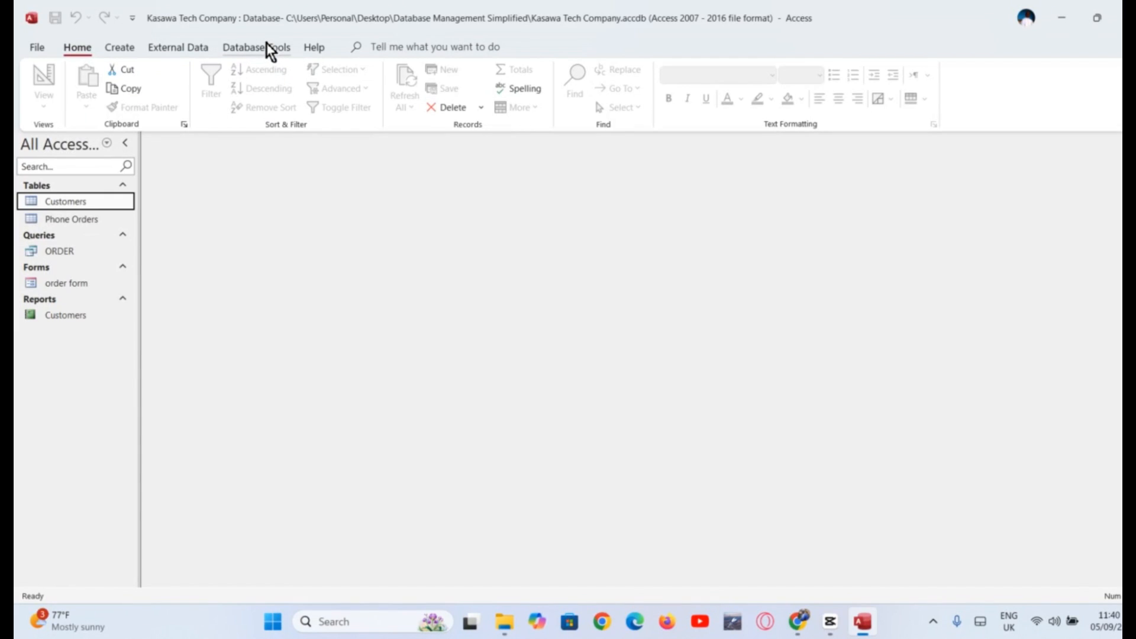
left_click(266, 47)
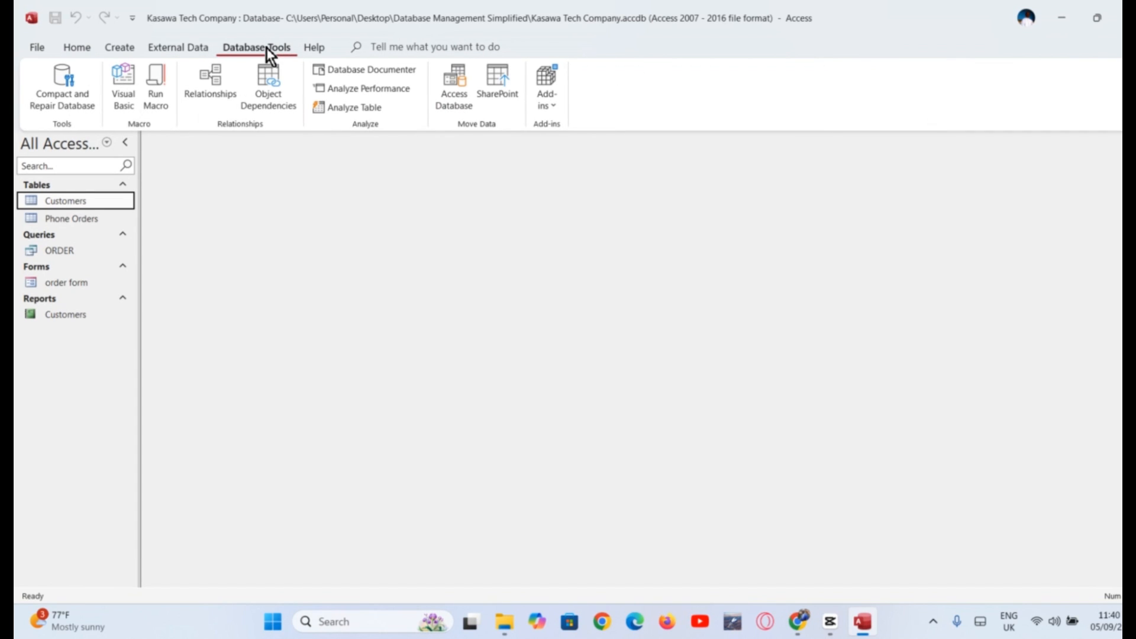
Add the Customers and Phone Orders tables to the Relationships layout
left_click(216, 83)
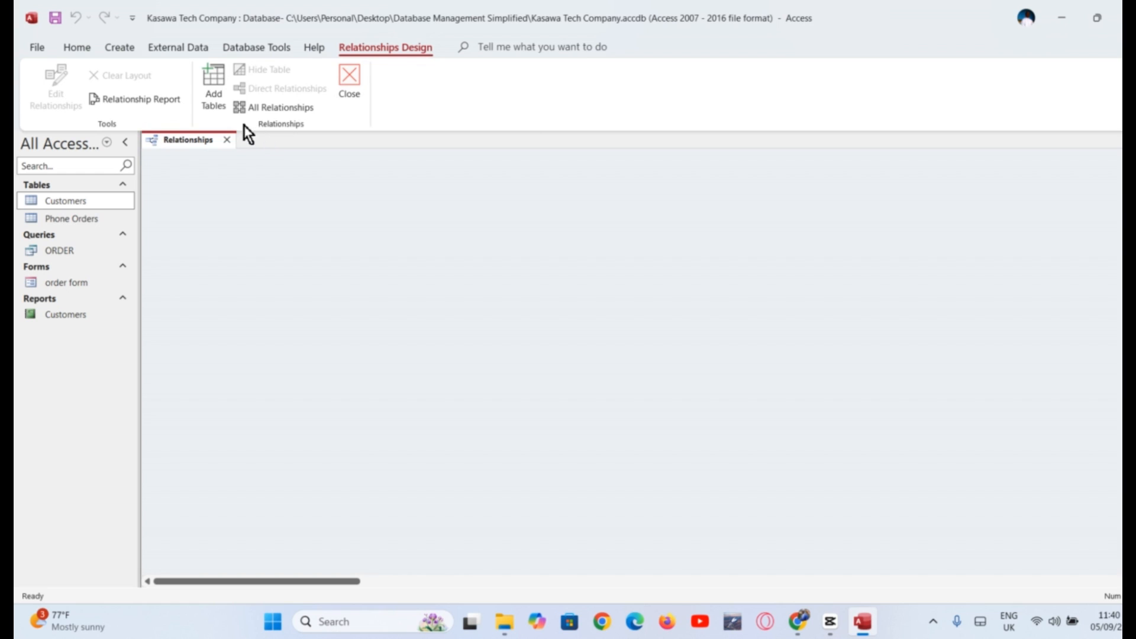
left_click(211, 90)
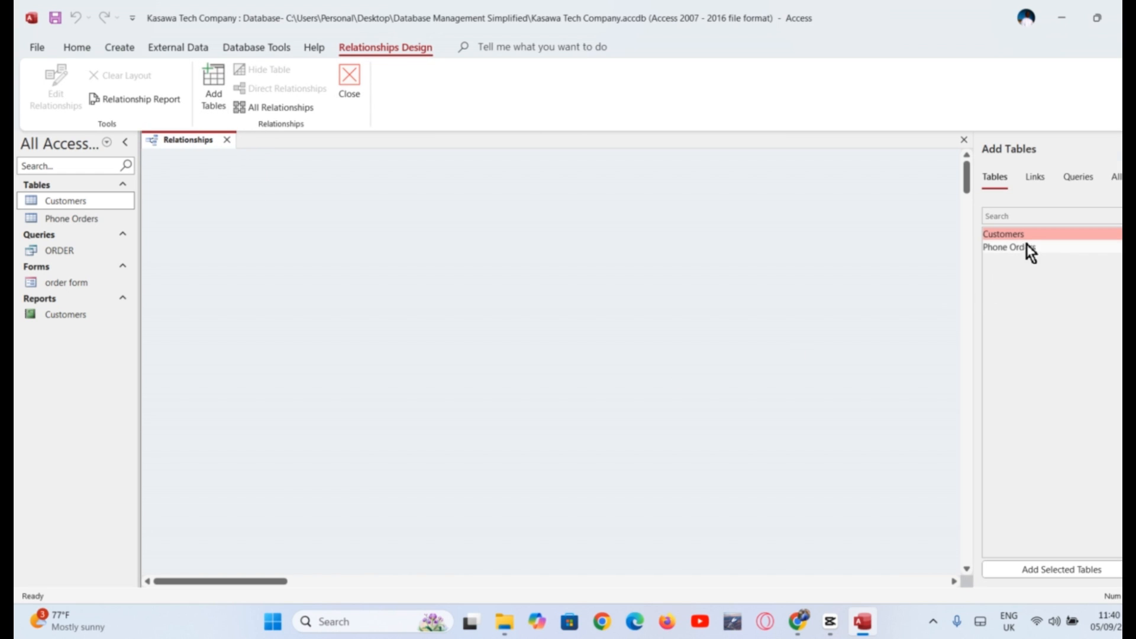
double_click(1032, 233)
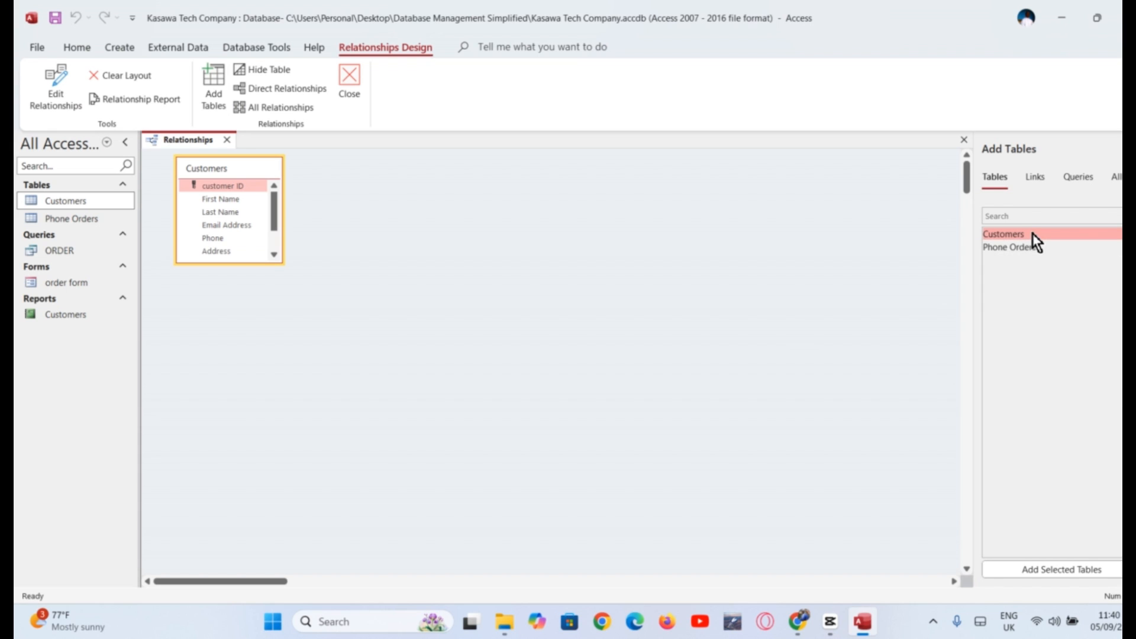
left_click(1034, 247)
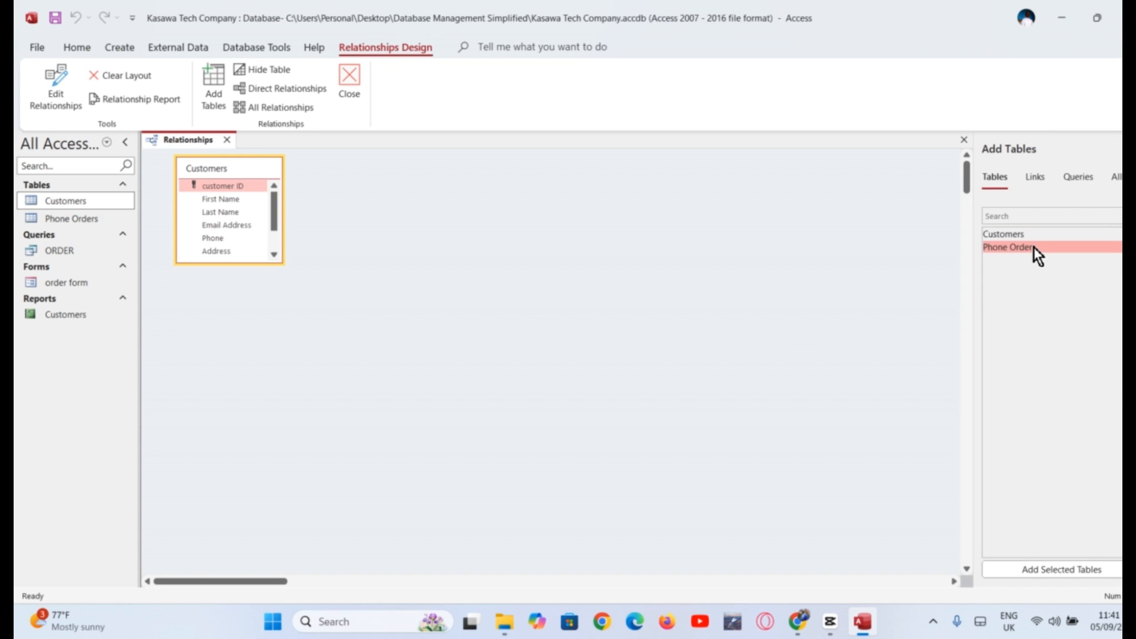
double_click(1034, 246)
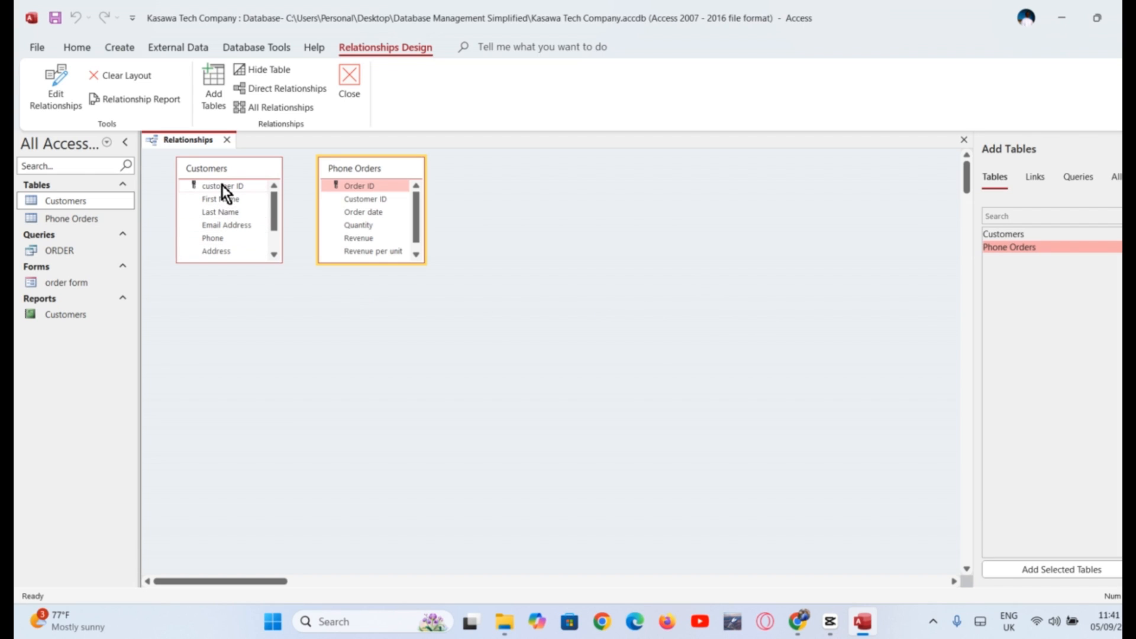
Link customer ID to Phone Orders' Customer ID one-to-many, tidy the layout, and save
left_click_drag(222, 185, 350, 200)
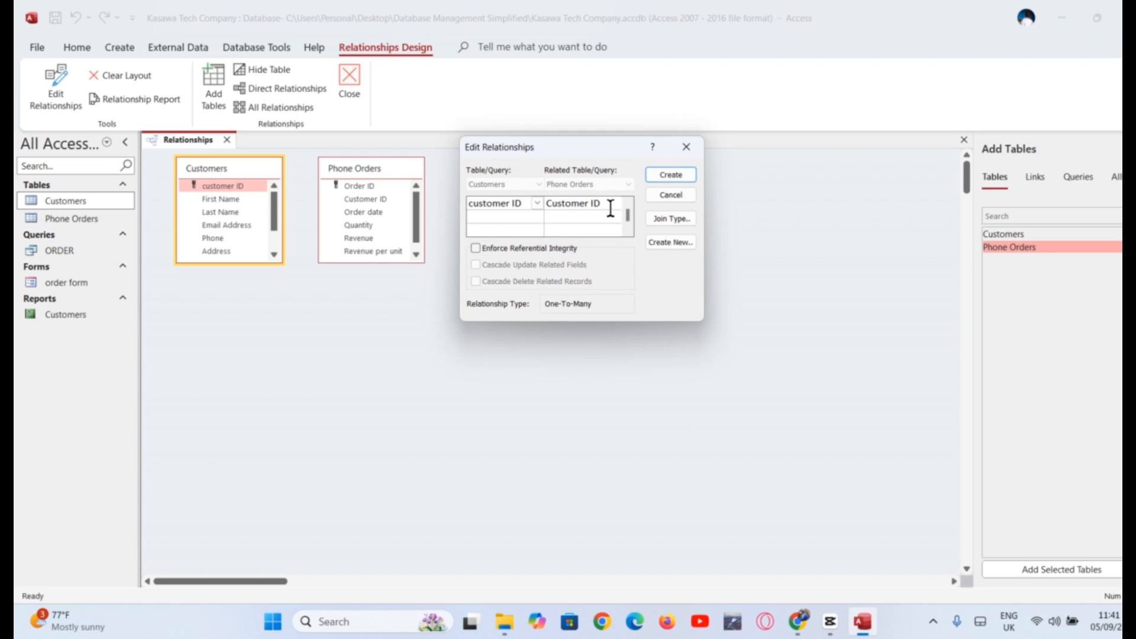
left_click(672, 174)
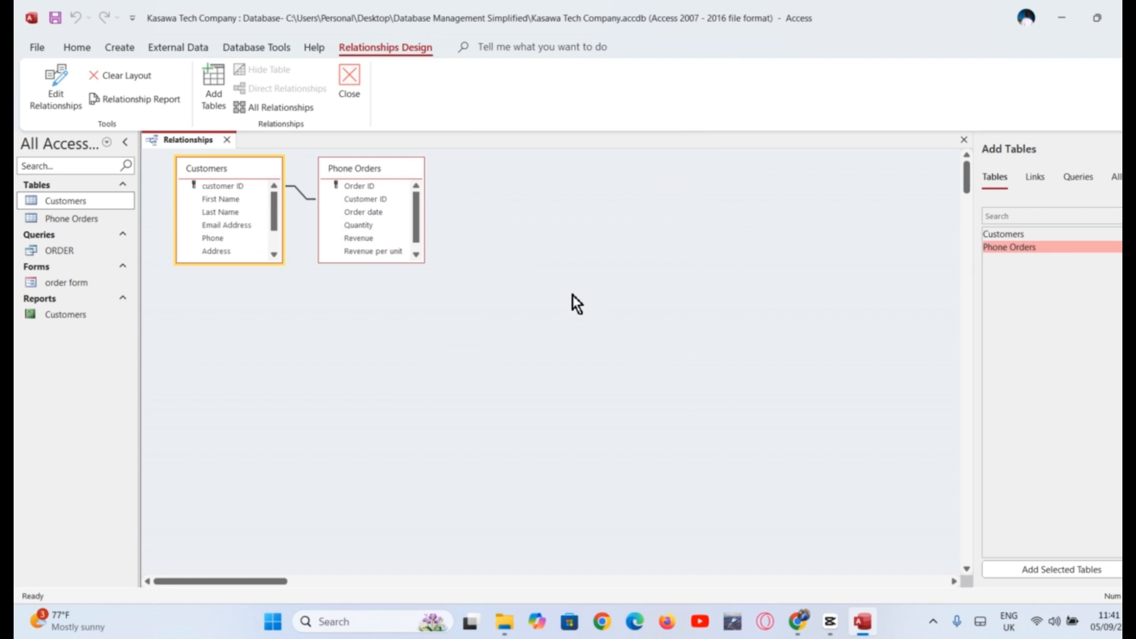
left_click_drag(388, 169, 484, 295)
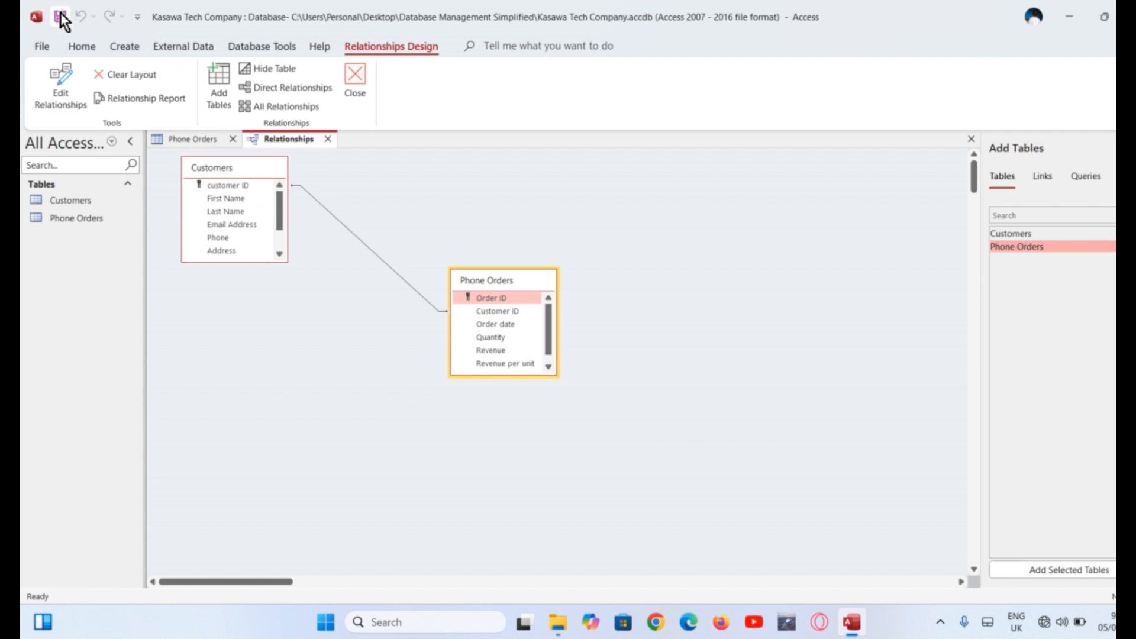
left_click(61, 15)
Close the Relationships window and start a blank query in Query Design
left_click(353, 80)
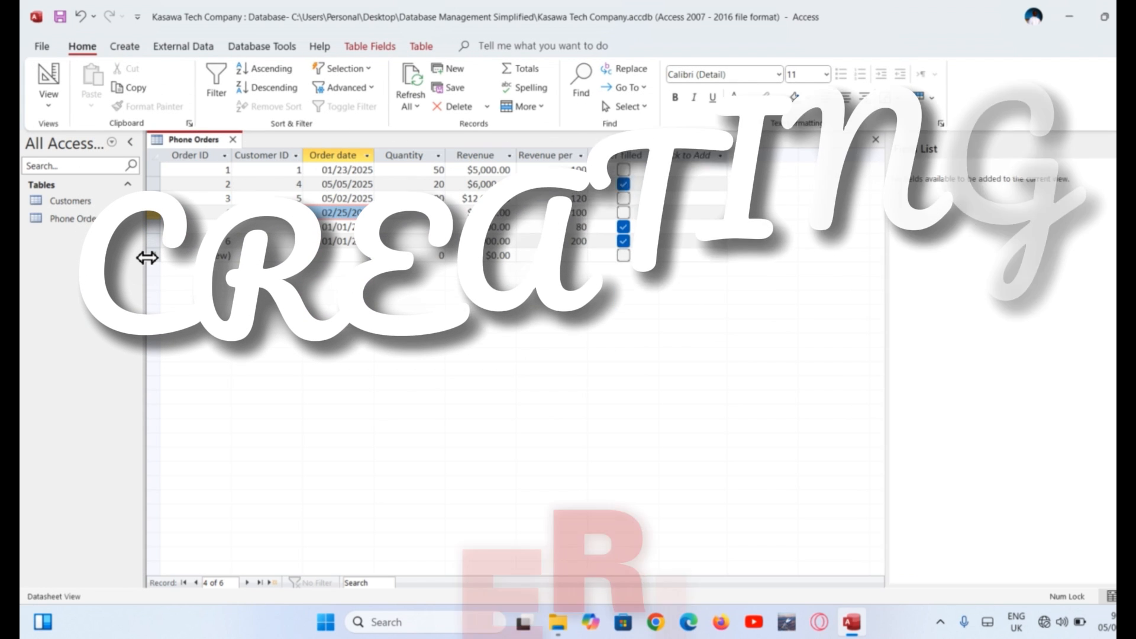
left_click(129, 55)
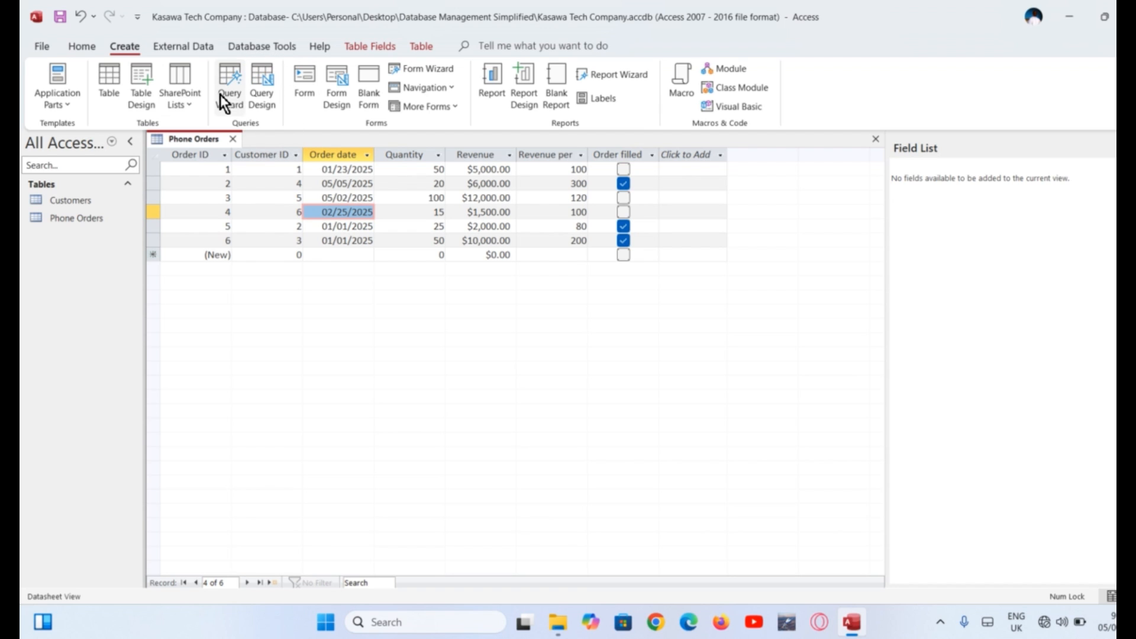
left_click(262, 98)
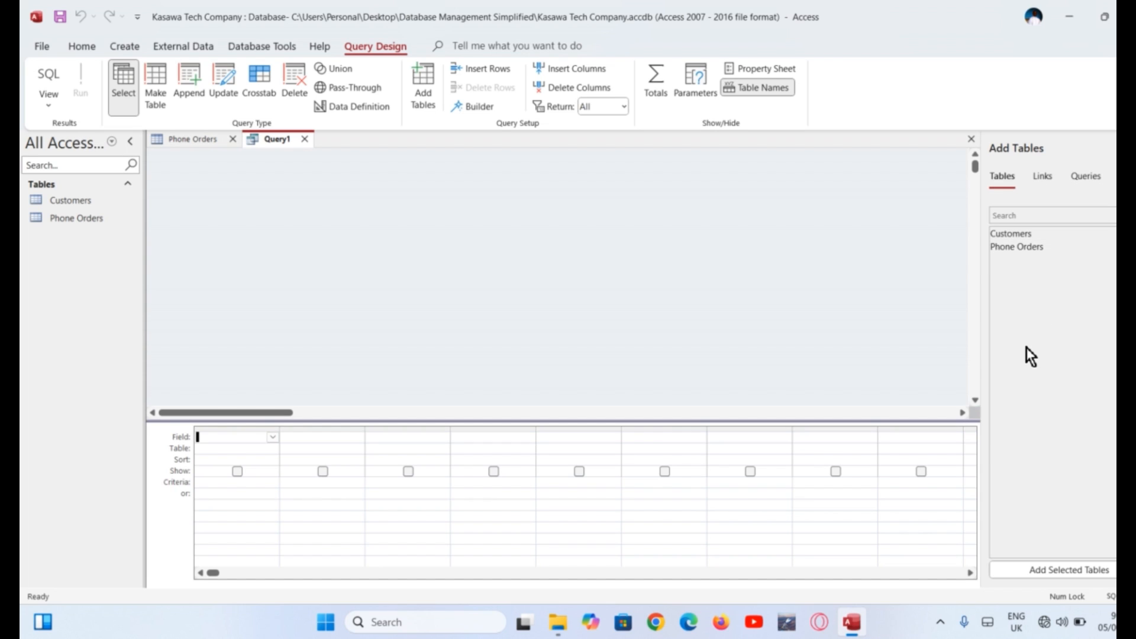
Add the Customers and Phone Orders tables to the query and enlarge both field lists
double_click(1034, 235)
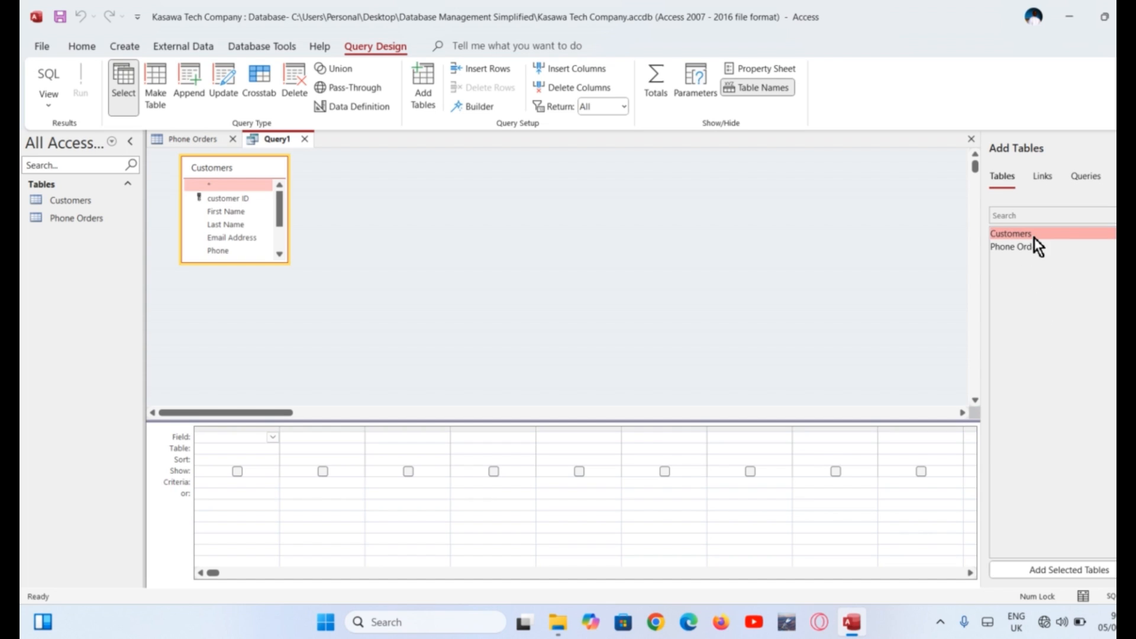
double_click(1030, 246)
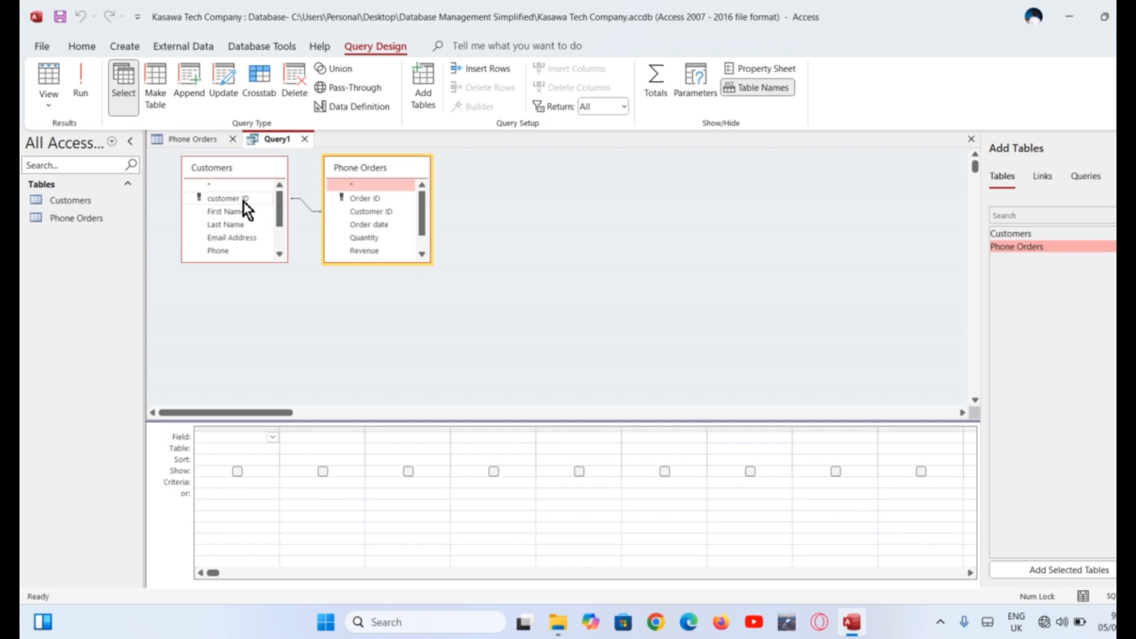
left_click_drag(260, 263, 255, 326)
left_click(384, 260)
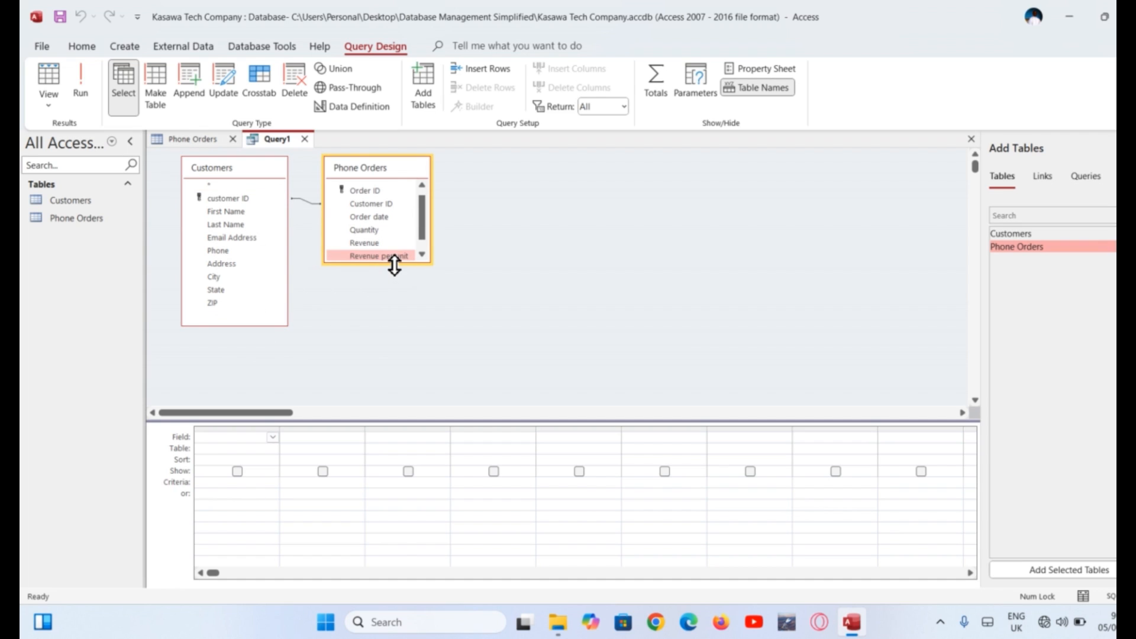
left_click_drag(394, 266, 392, 328)
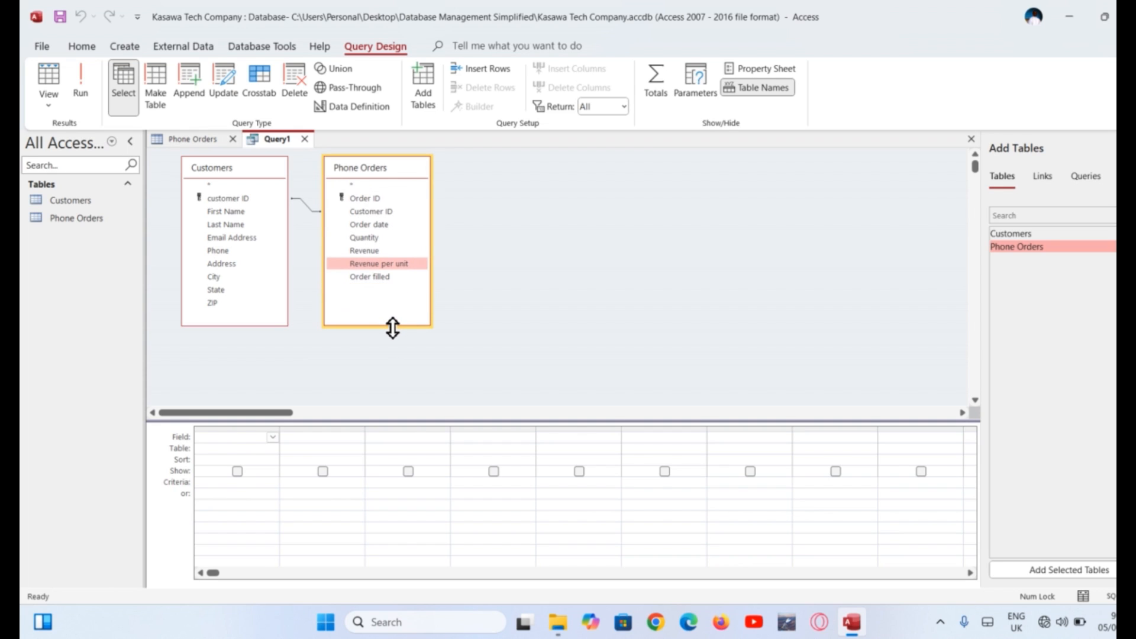
Put customer ID, First Name, Last Name, Email Address, Phone, Address, City, State, ZIP and Order ID in the grid
left_click(237, 198)
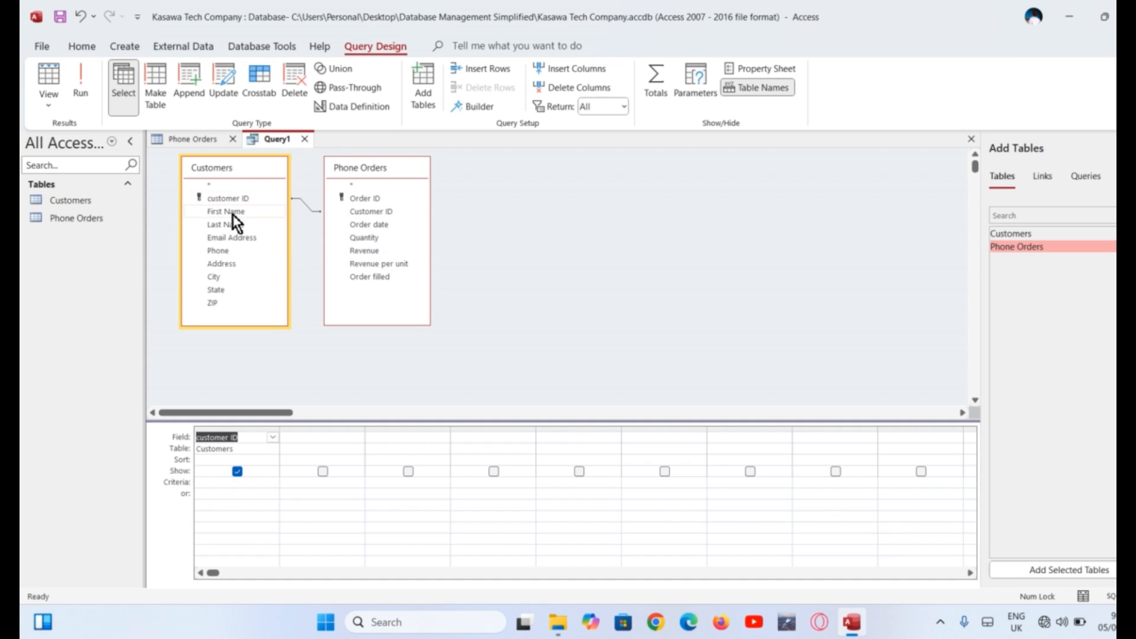
double_click(232, 214)
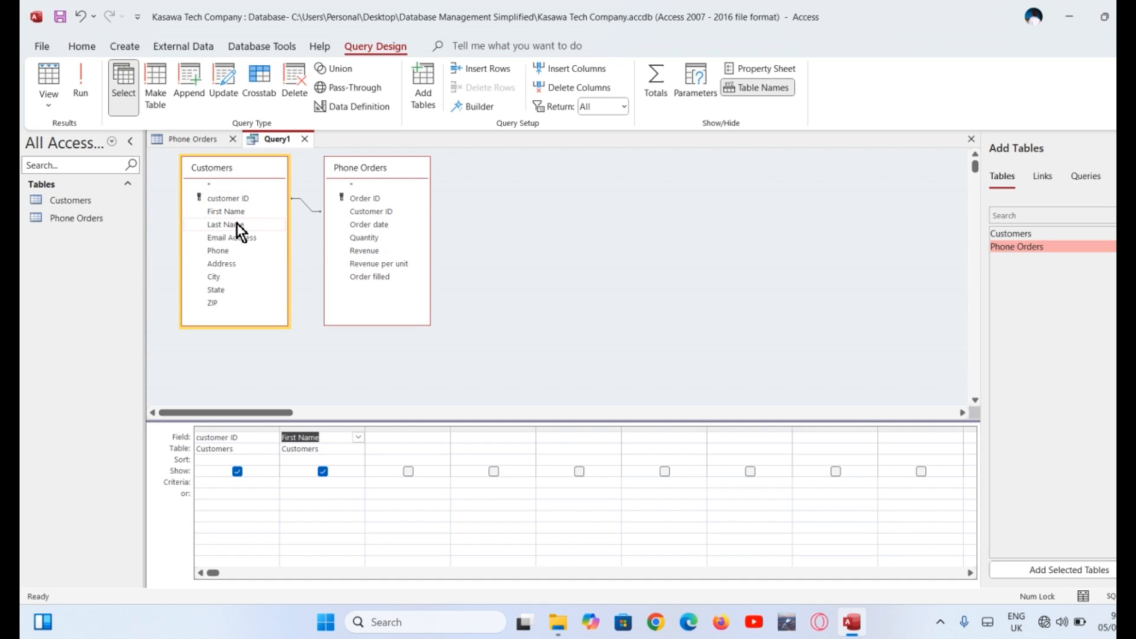
double_click(236, 224)
double_click(237, 237)
double_click(238, 250)
double_click(238, 263)
double_click(238, 277)
double_click(239, 290)
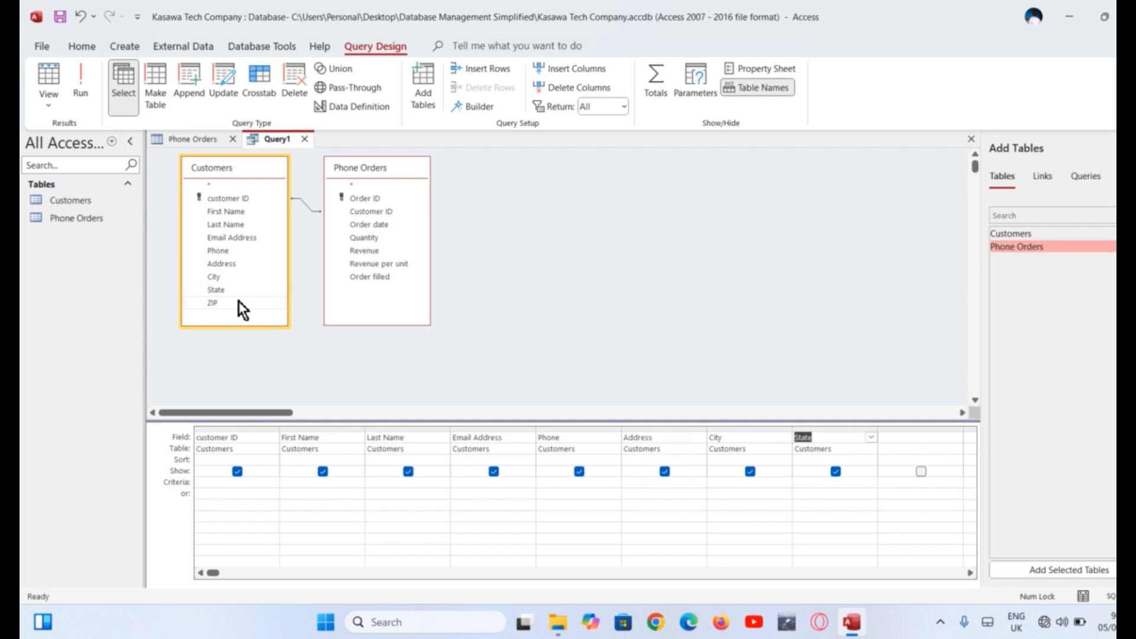
double_click(239, 300)
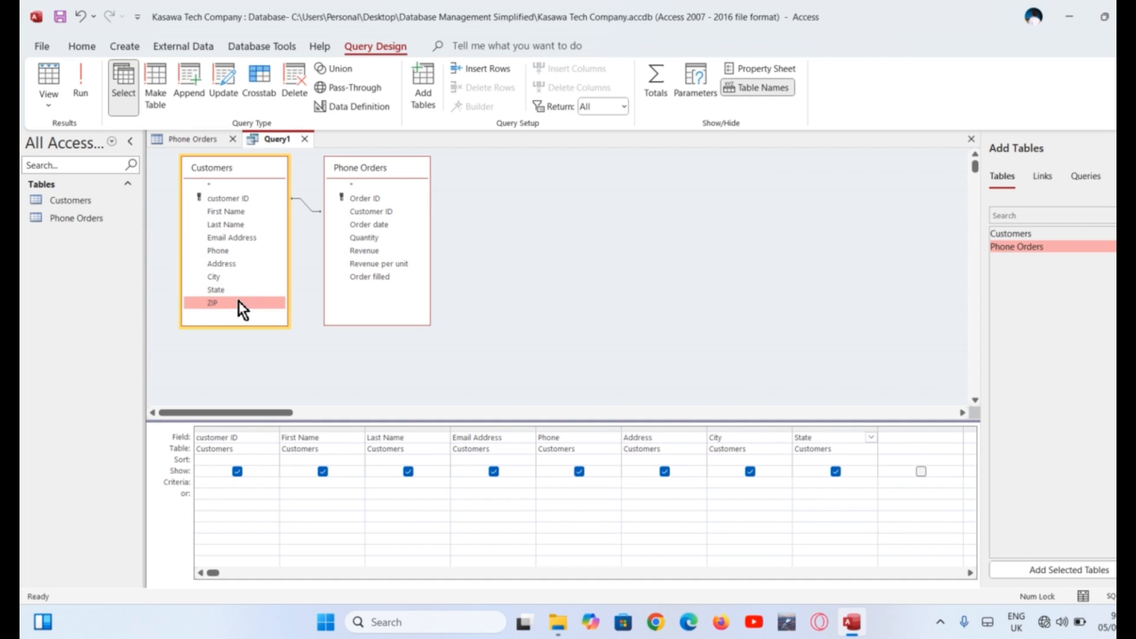
double_click(383, 200)
Try the Delete query type on the First Name and Last Name columns
left_click(319, 431)
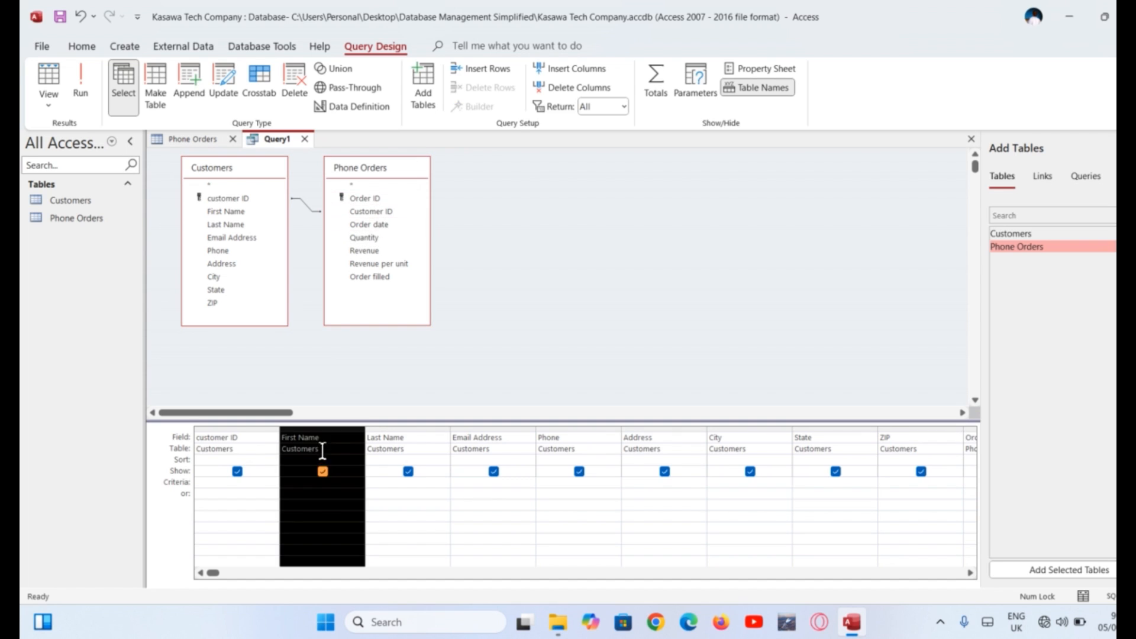
left_click(300, 83)
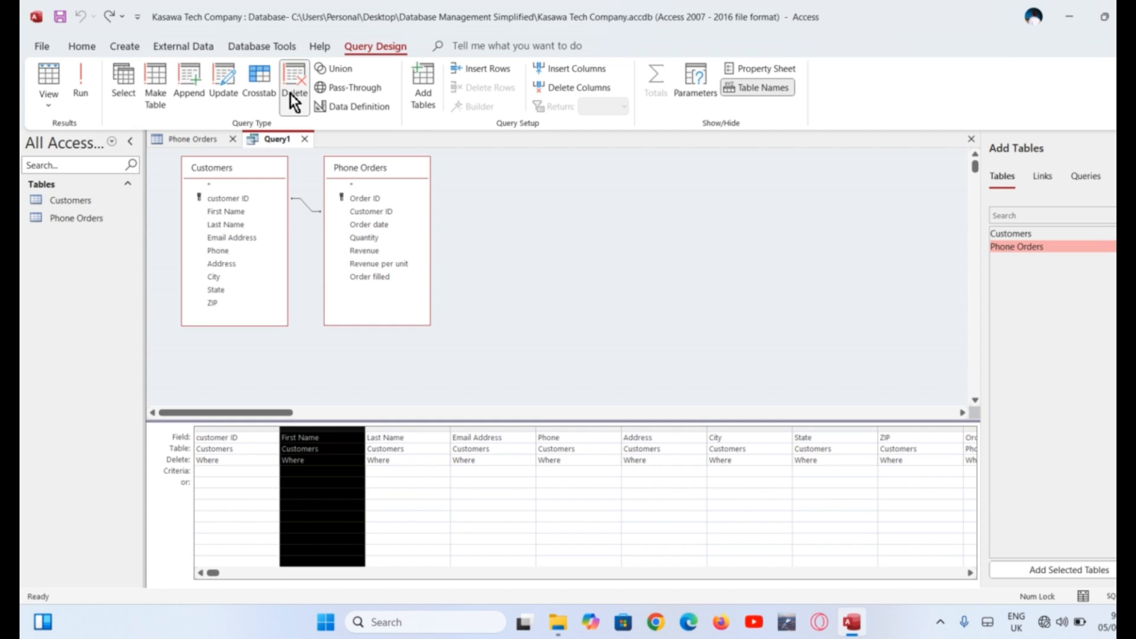
left_click(404, 430)
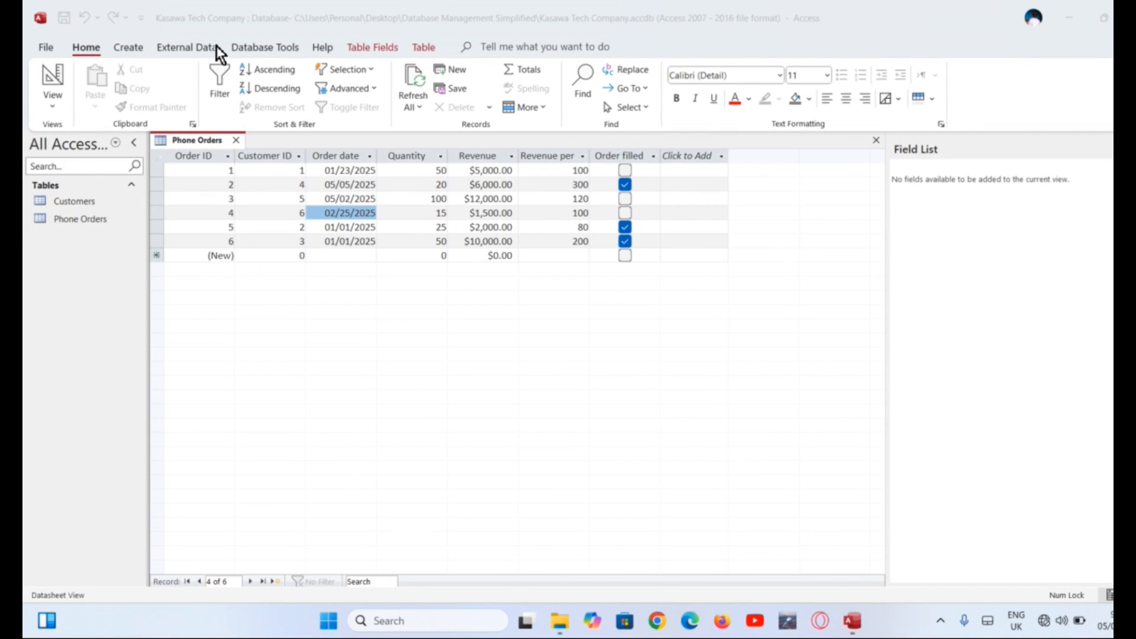
In the Form Wizard, add Order ID, Customer ID, Order date and Order filled from Phone Orders
left_click(135, 41)
left_click(135, 42)
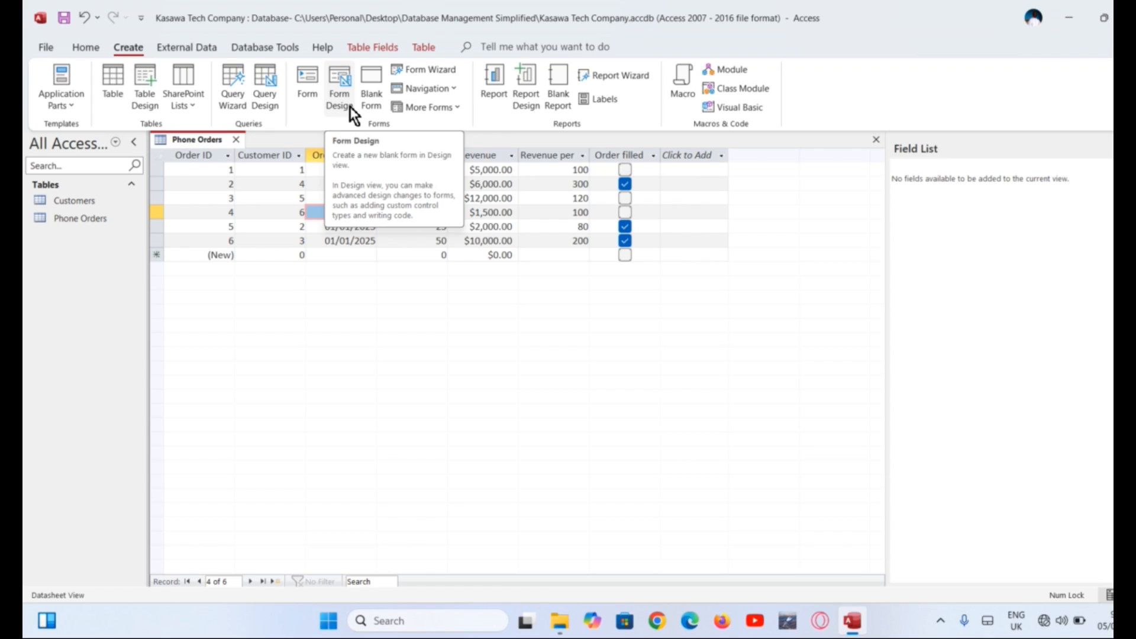
left_click(433, 69)
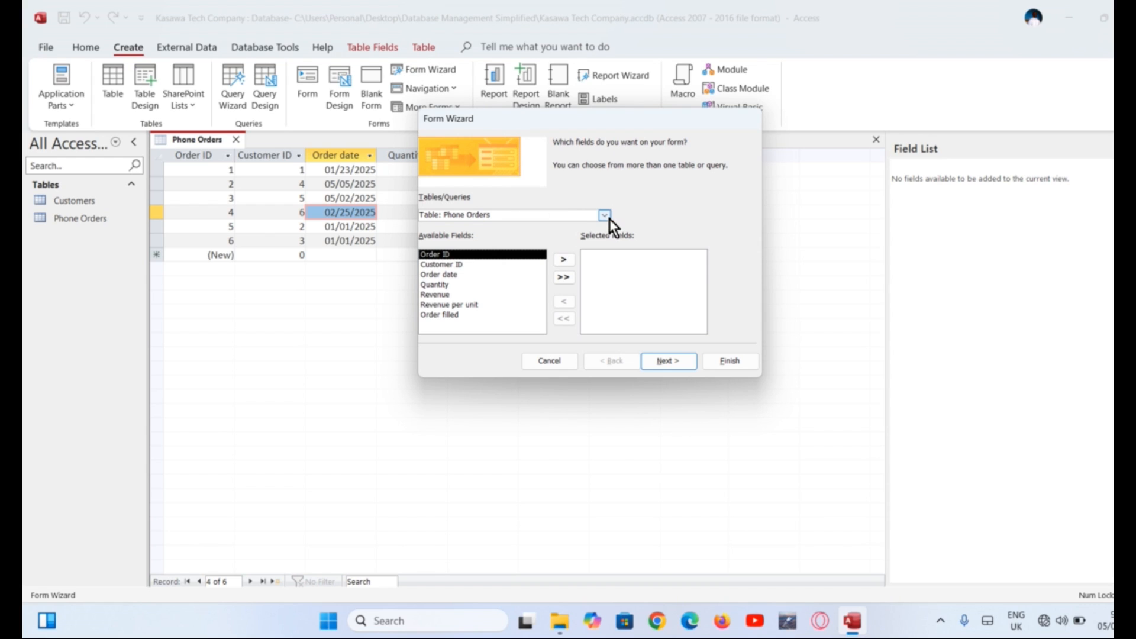
left_click(564, 260)
left_click(563, 260)
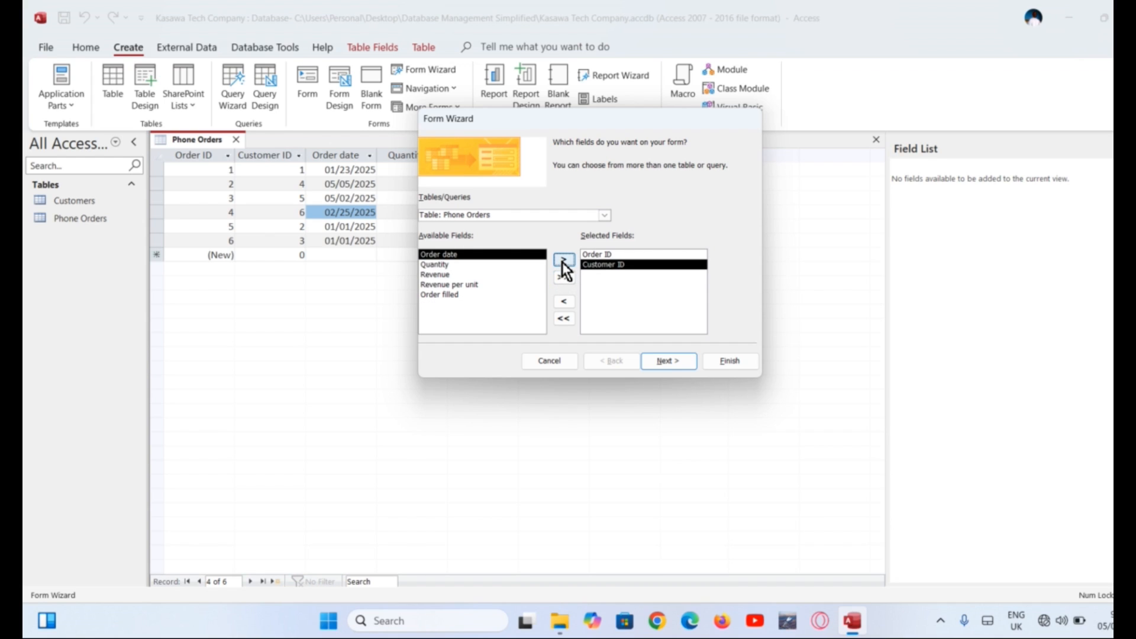
left_click(563, 261)
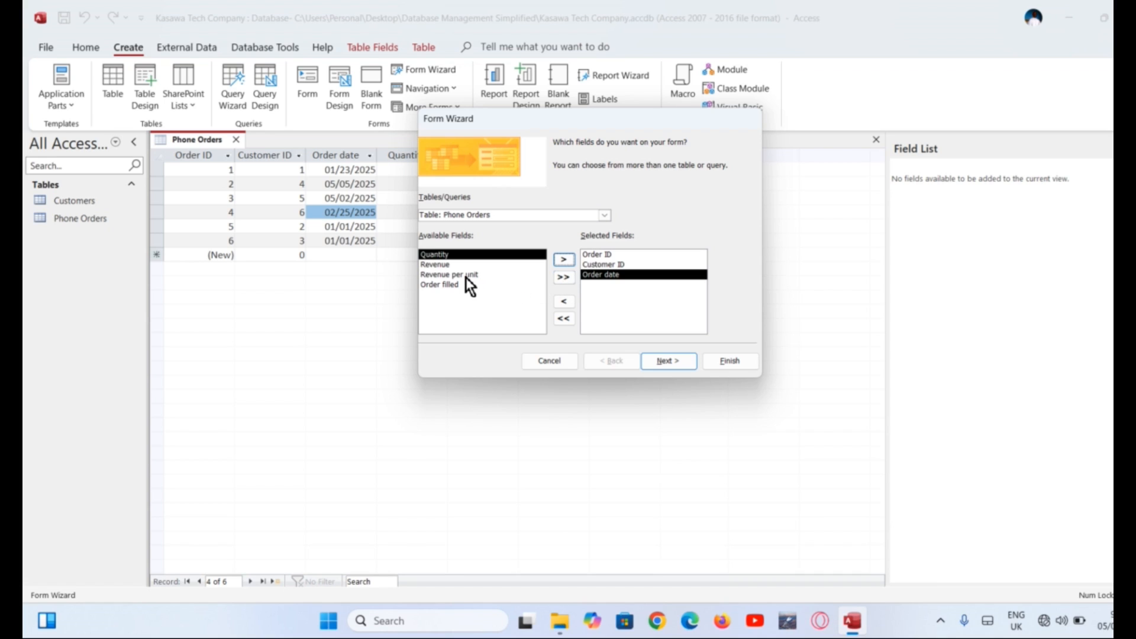
left_click(452, 283)
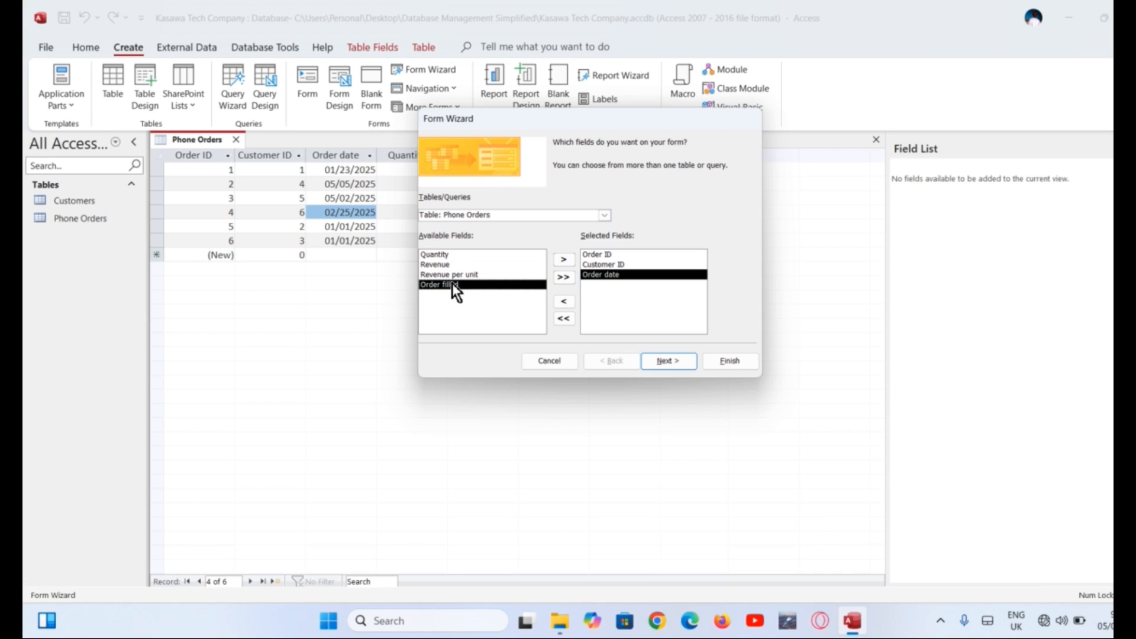
left_click(563, 261)
Add customer fields including City and ZIP from the Customers table and continue
left_click(605, 216)
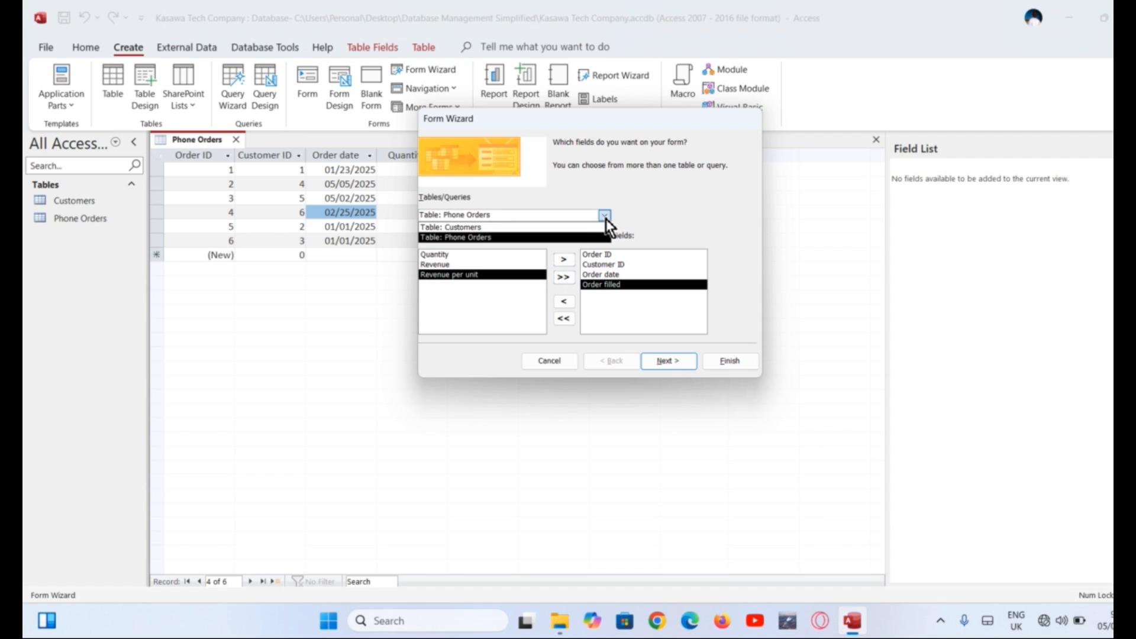
left_click(573, 229)
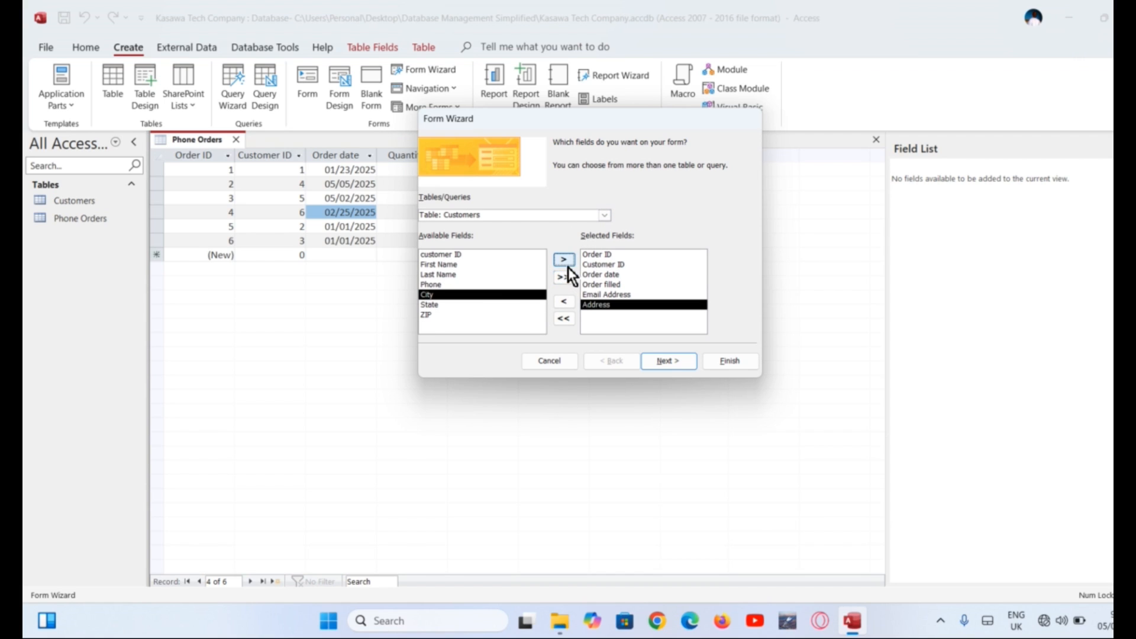
left_click(566, 261)
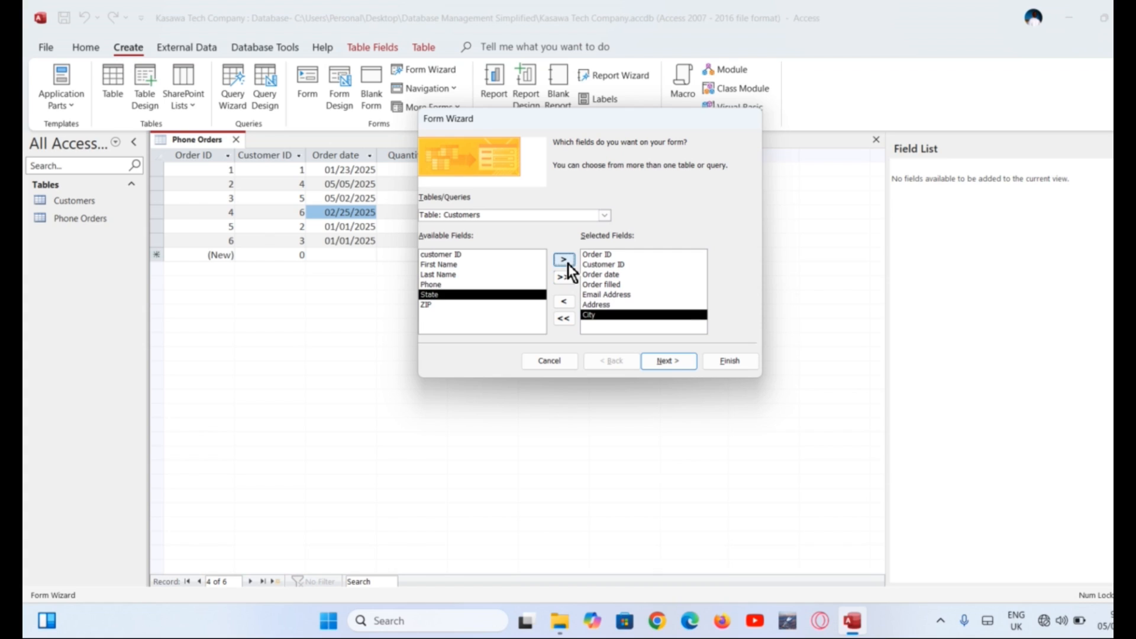
left_click(496, 307)
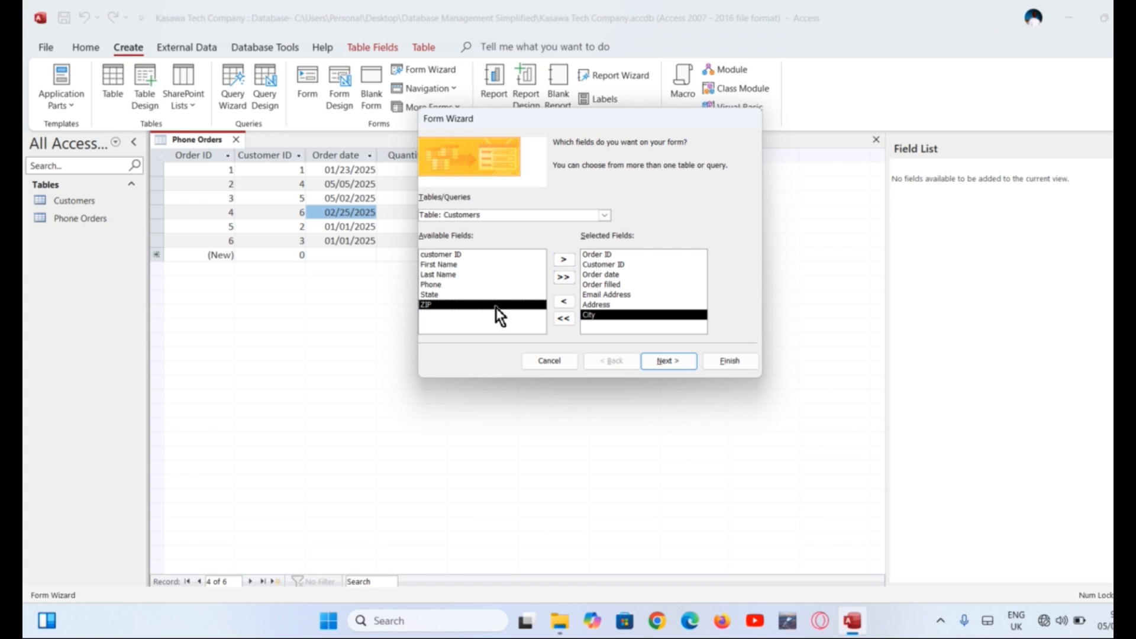
left_click(563, 264)
left_click(665, 358)
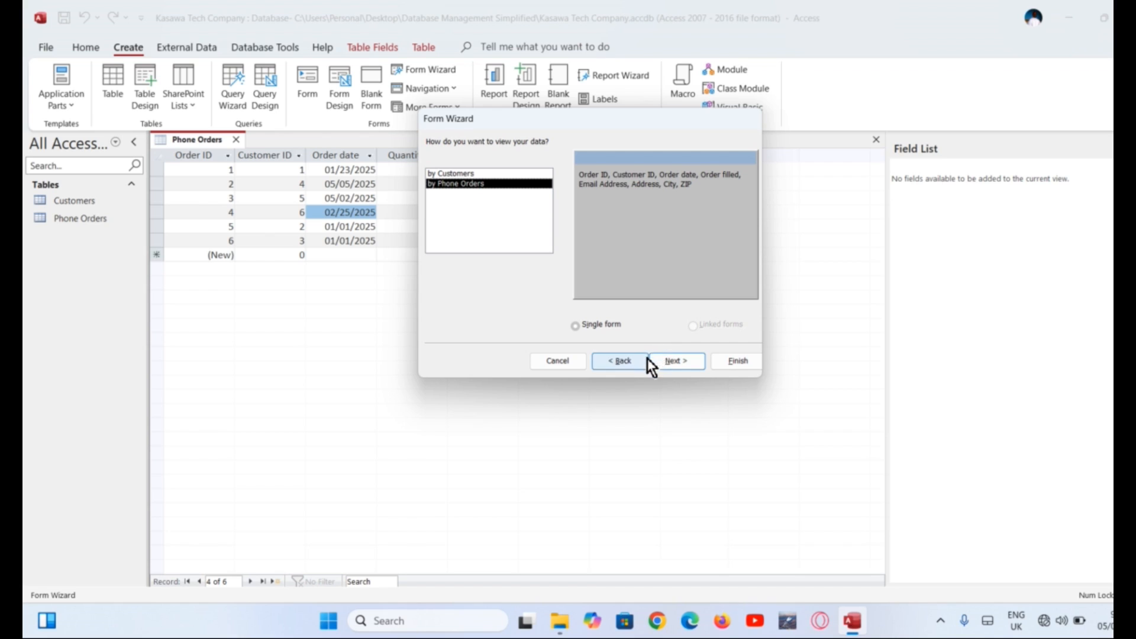
Keep the by-Phone Orders view and Columnar layout, title the form 'order form', and finish
left_click(665, 359)
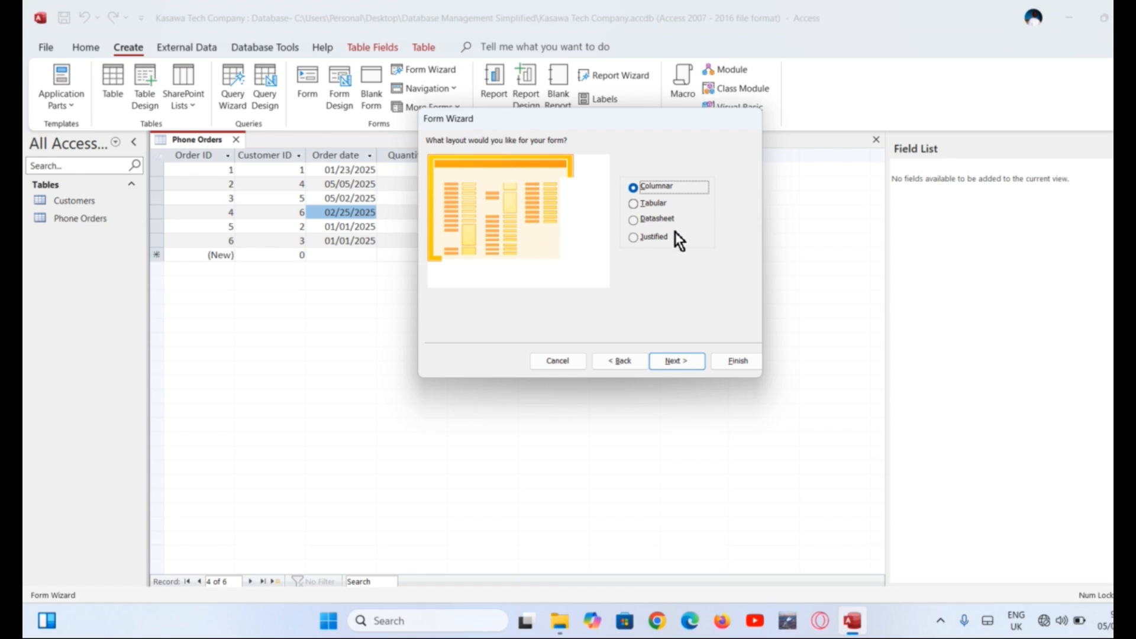
left_click(678, 362)
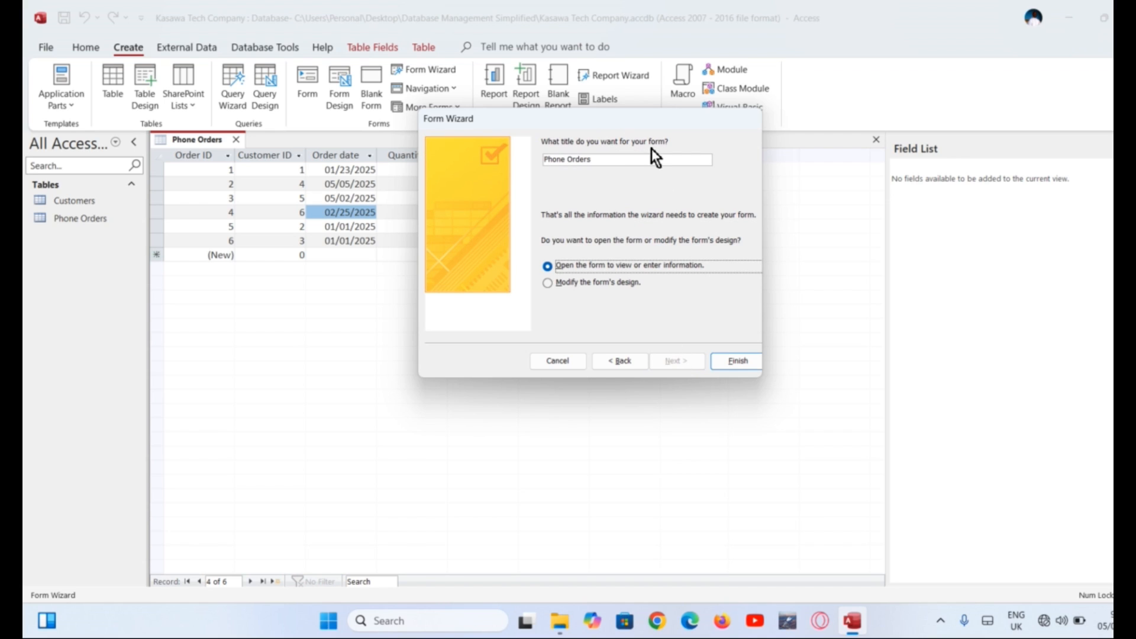
left_click(619, 159)
key("ctrl+a")
type("order form")
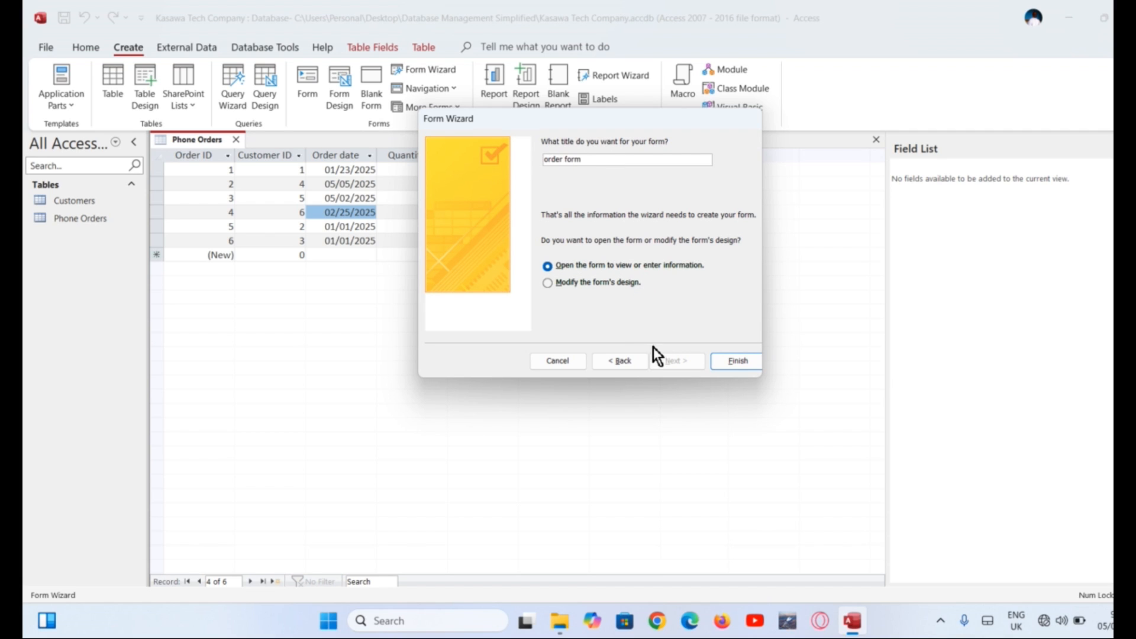
left_click(738, 361)
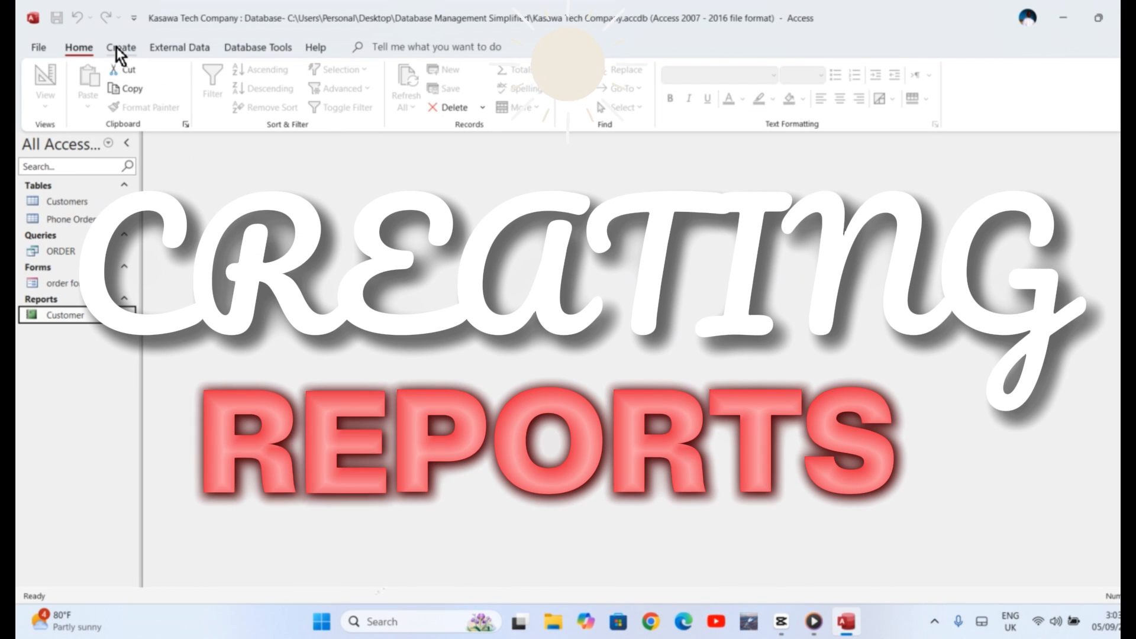
Start the Report Wizard with all fields from the Customers table
left_click(116, 48)
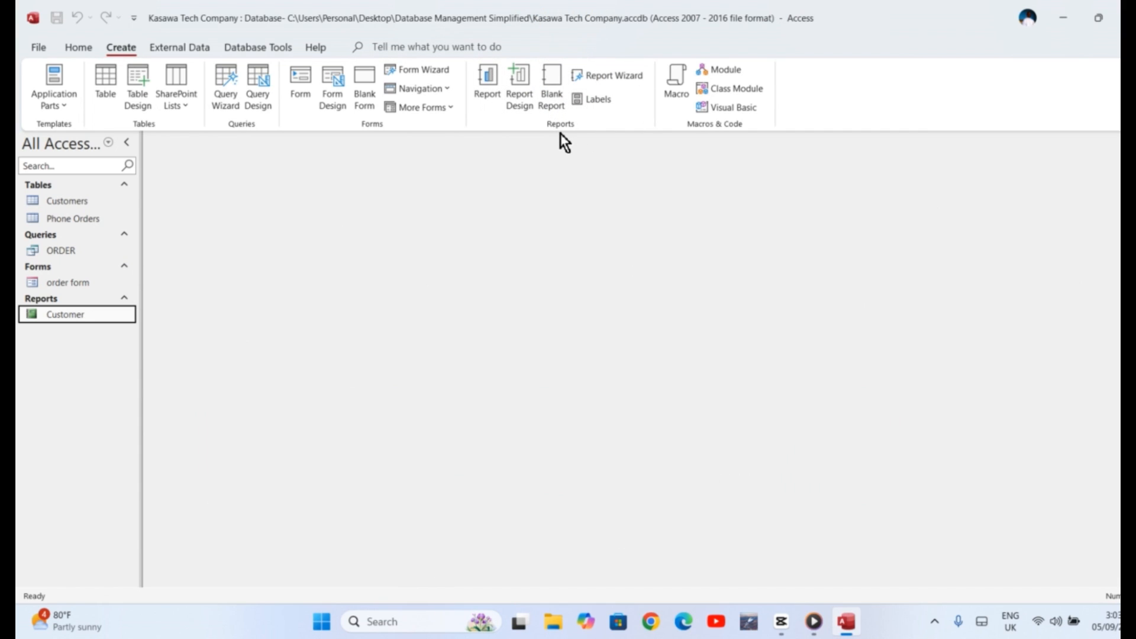
left_click(624, 78)
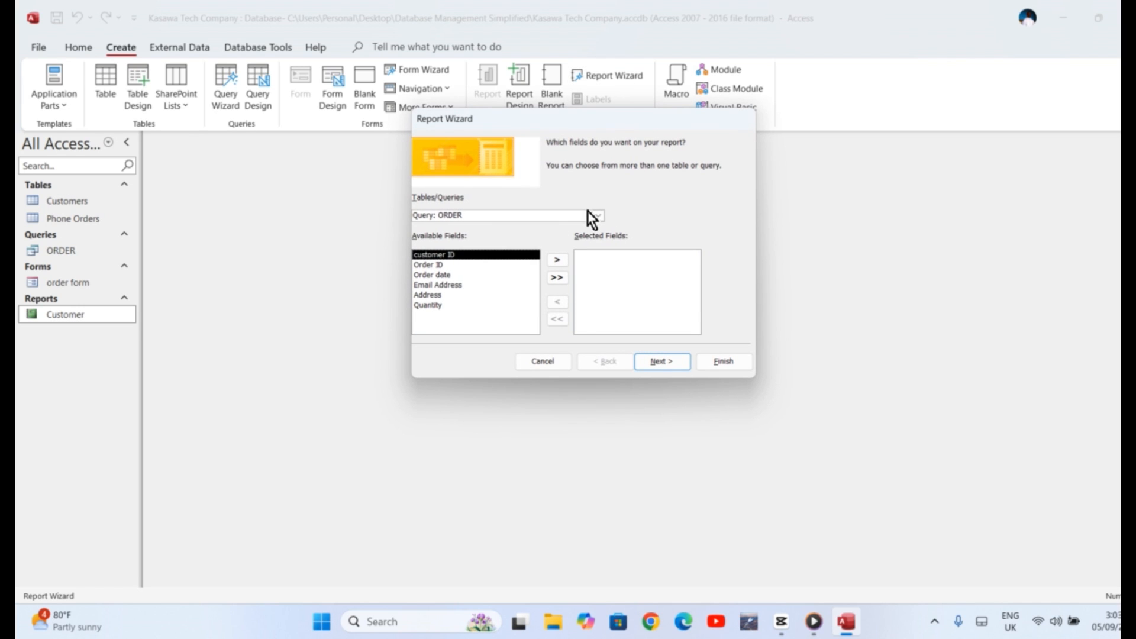
left_click(603, 217)
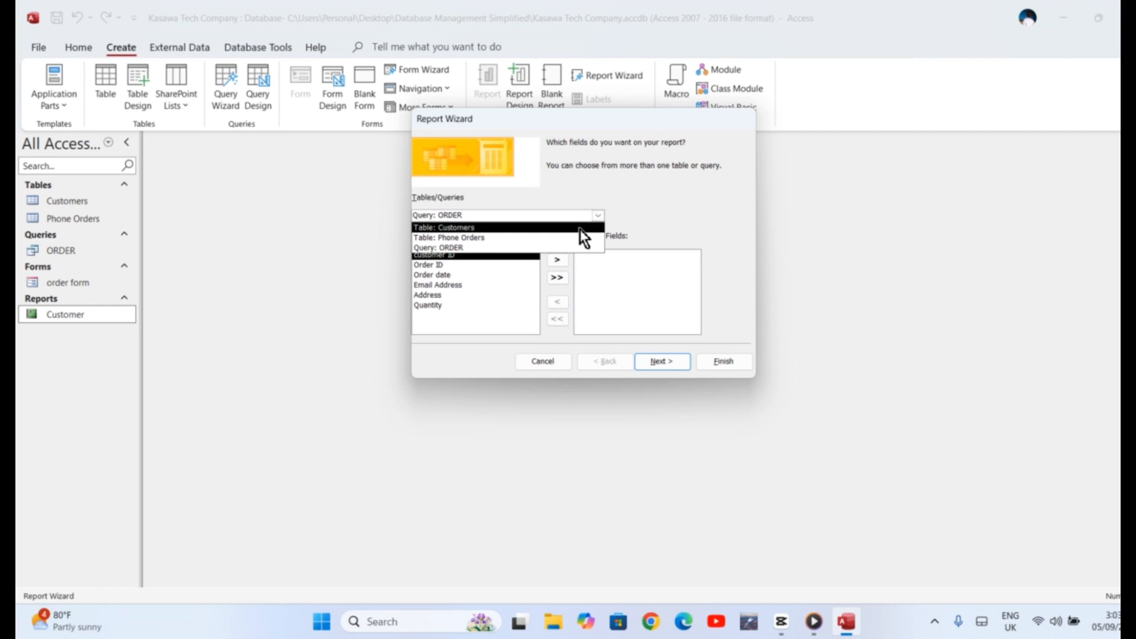
left_click(578, 229)
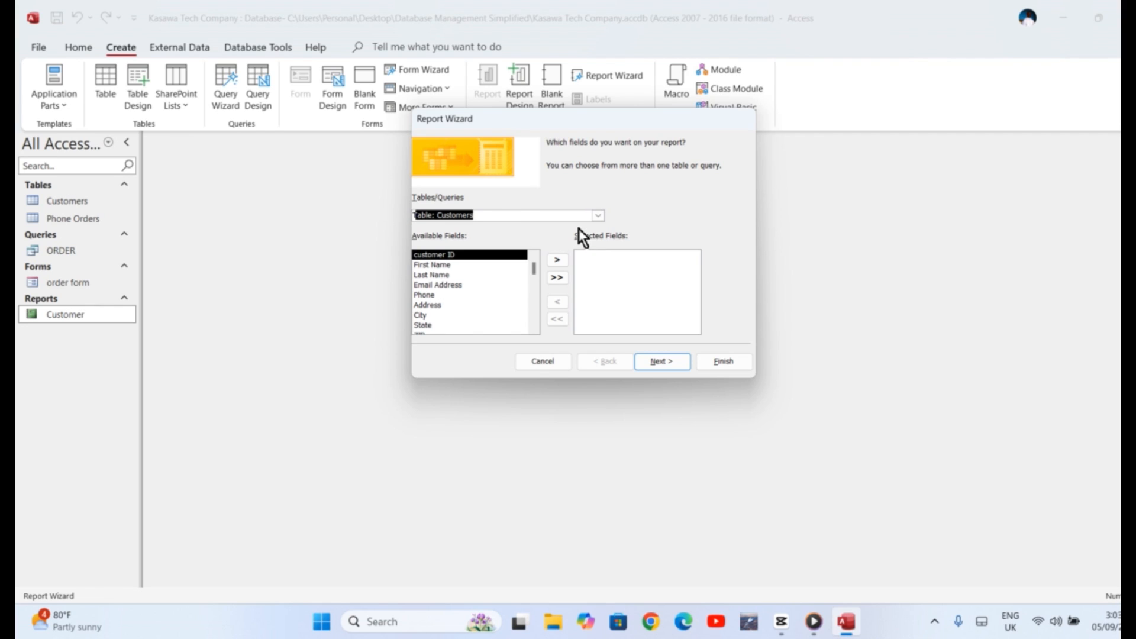
left_click(559, 280)
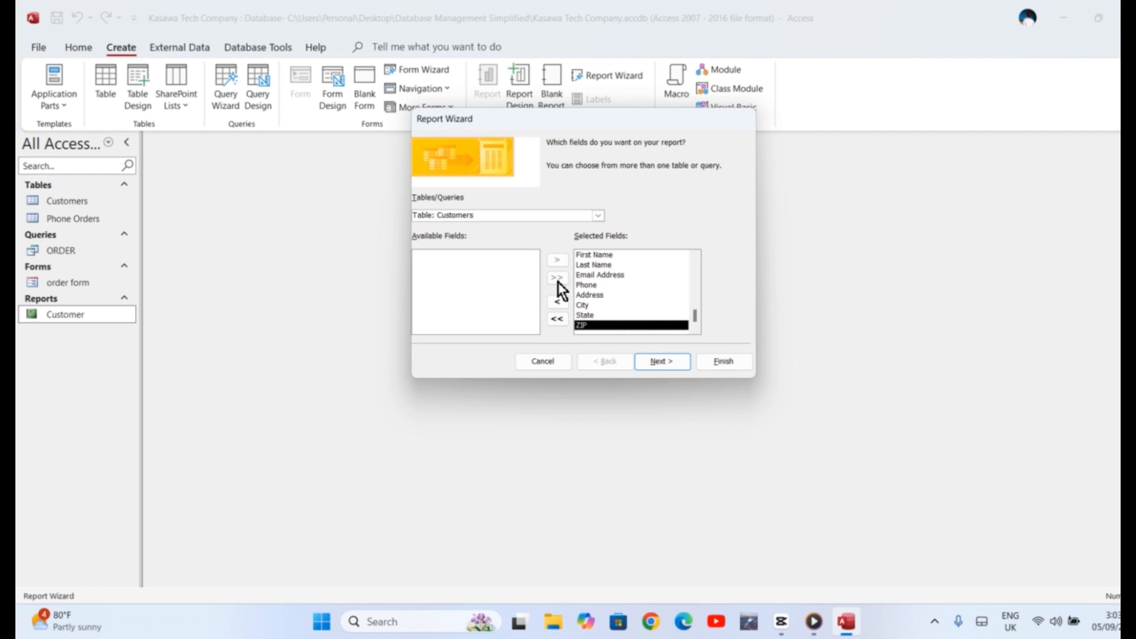
left_click(666, 362)
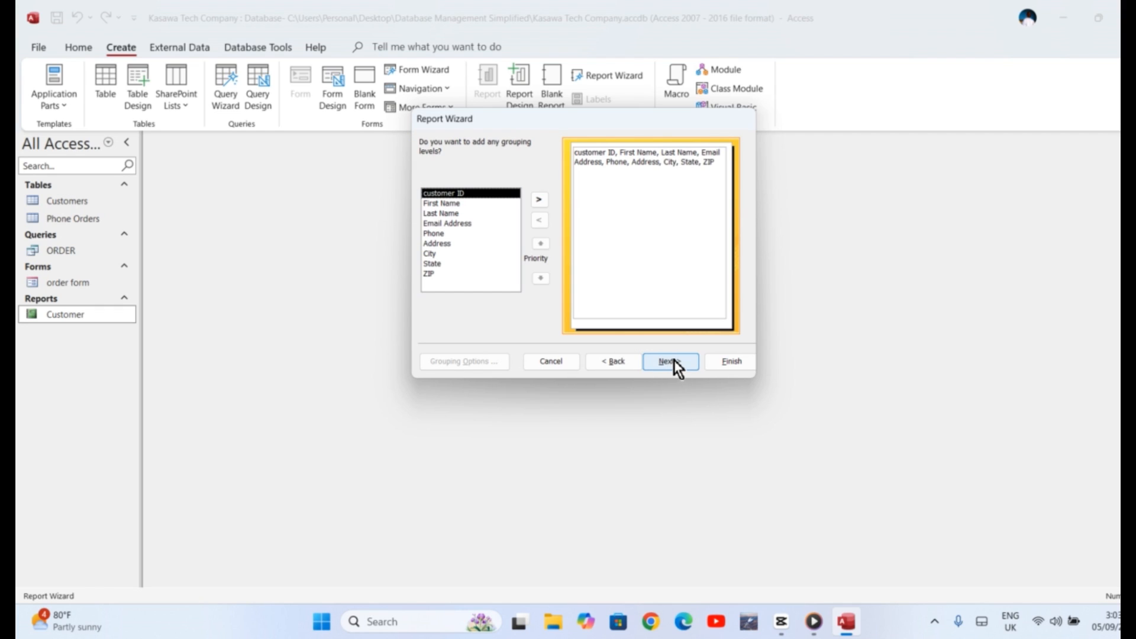
Skip grouping, sort descending, keep the tabular portrait layout and title Customers, then preview
left_click(669, 360)
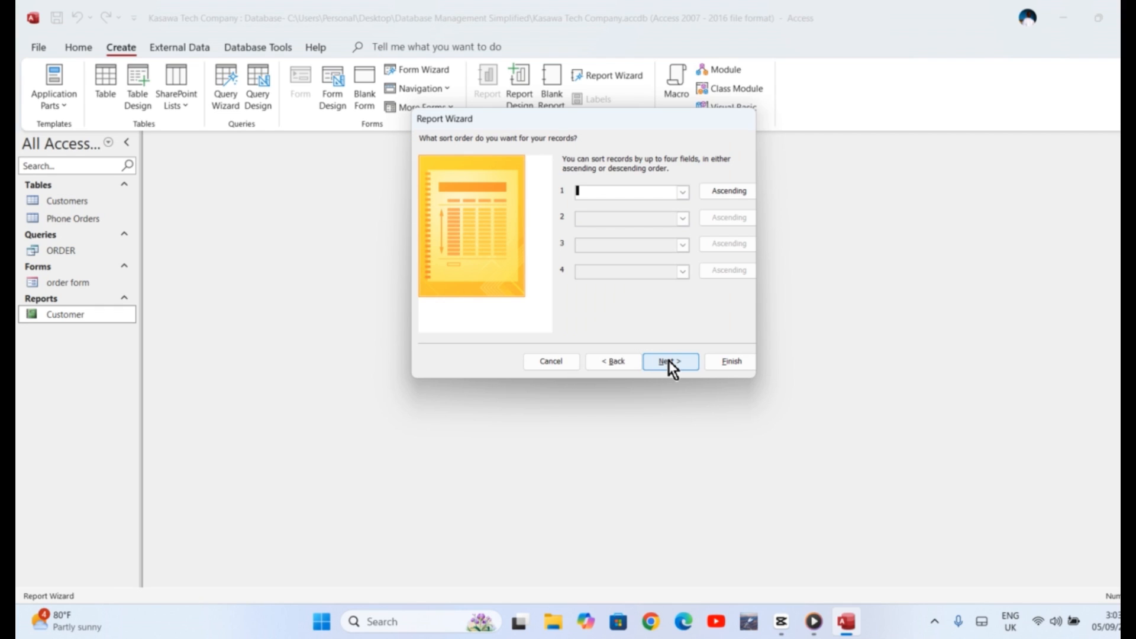
left_click(722, 190)
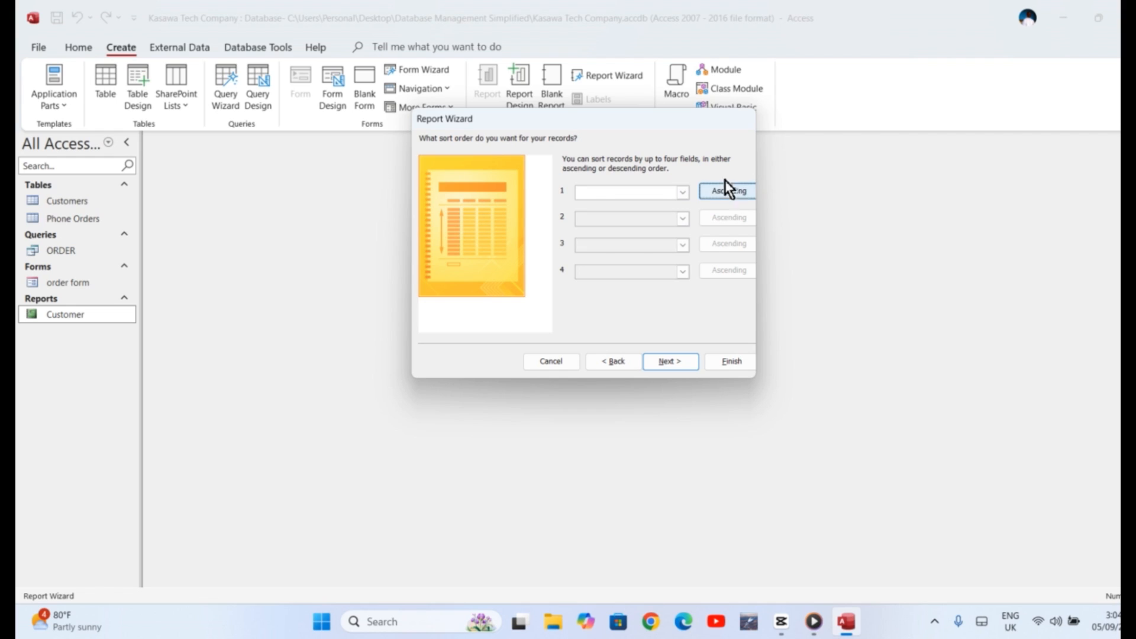
left_click(677, 362)
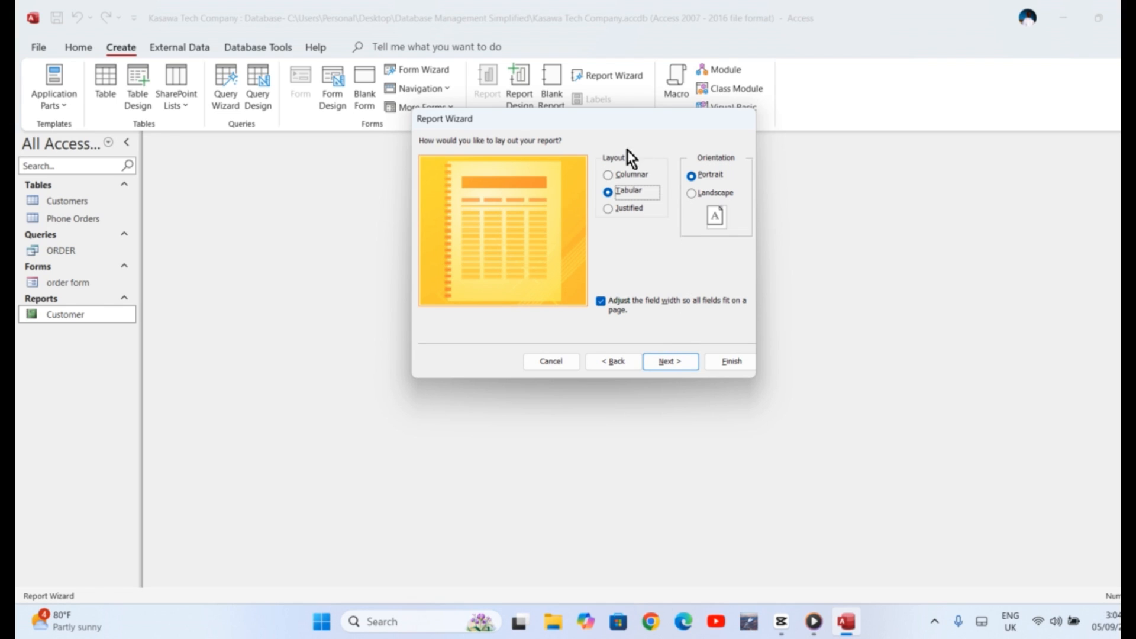
left_click(667, 360)
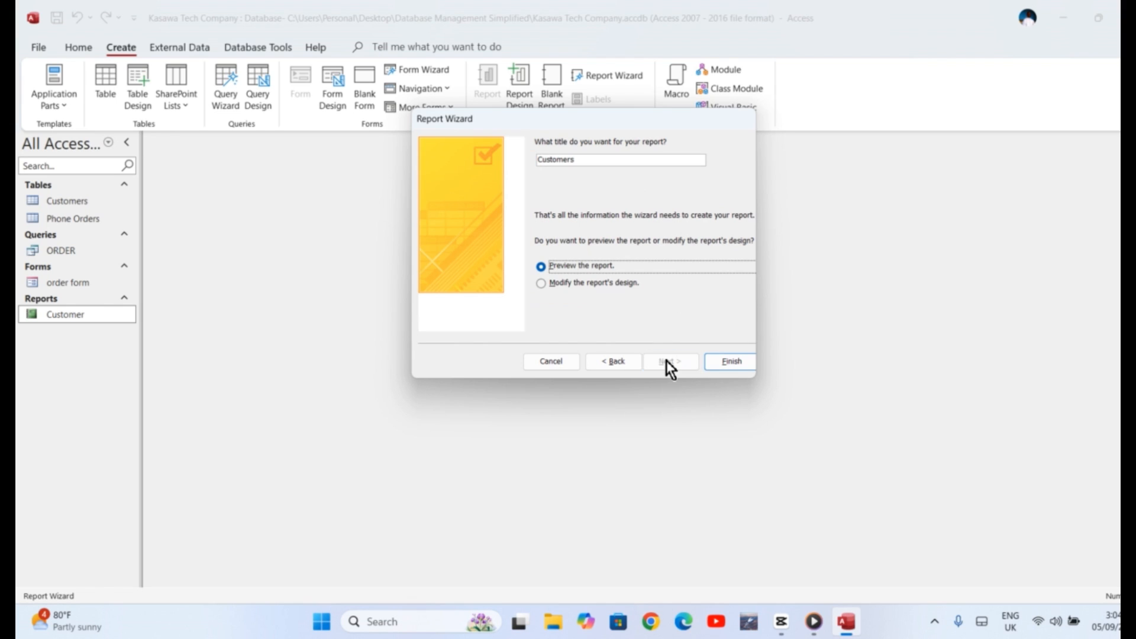
left_click(720, 360)
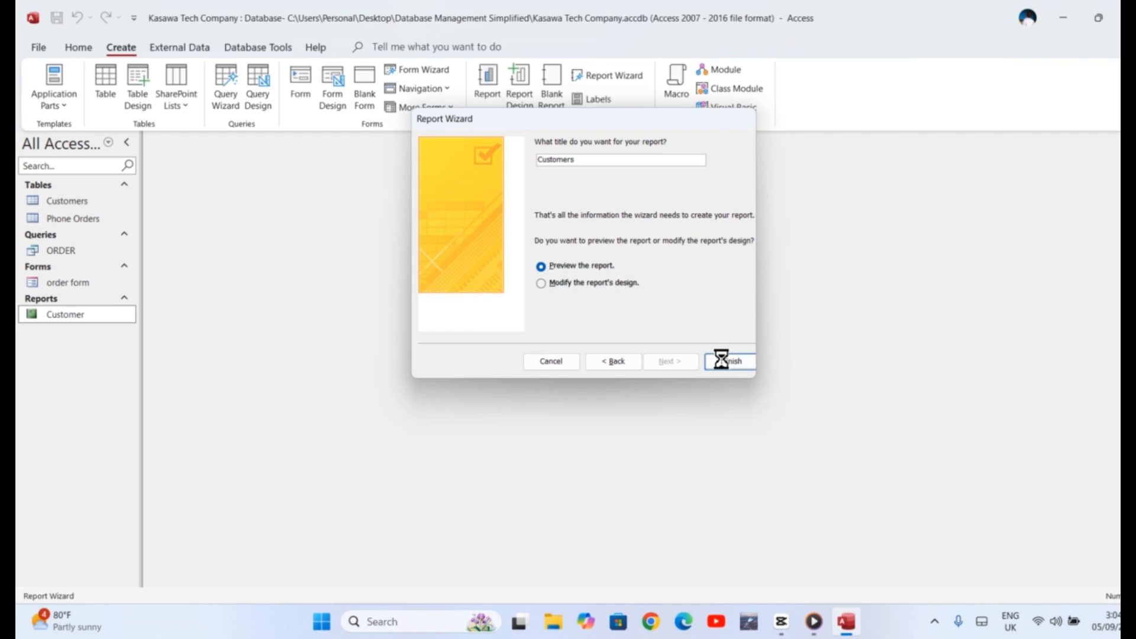